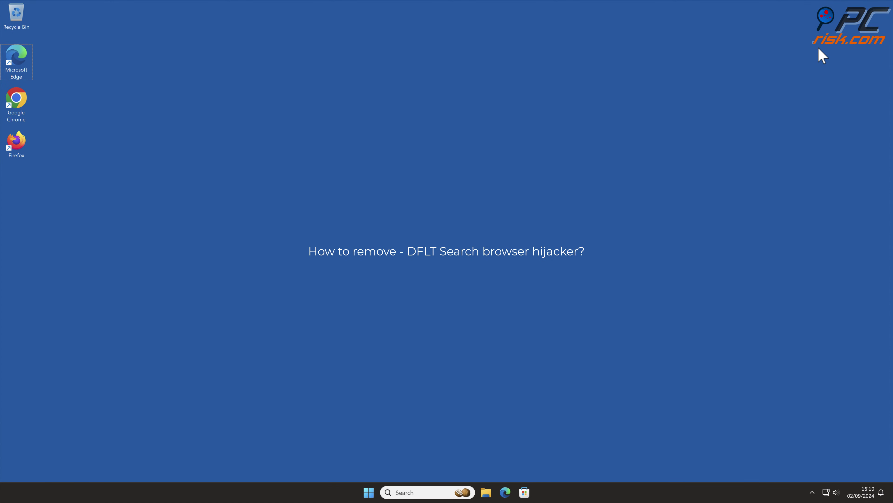
- Launch Google Chrome from its desktop shortcut
double_click(27, 101)
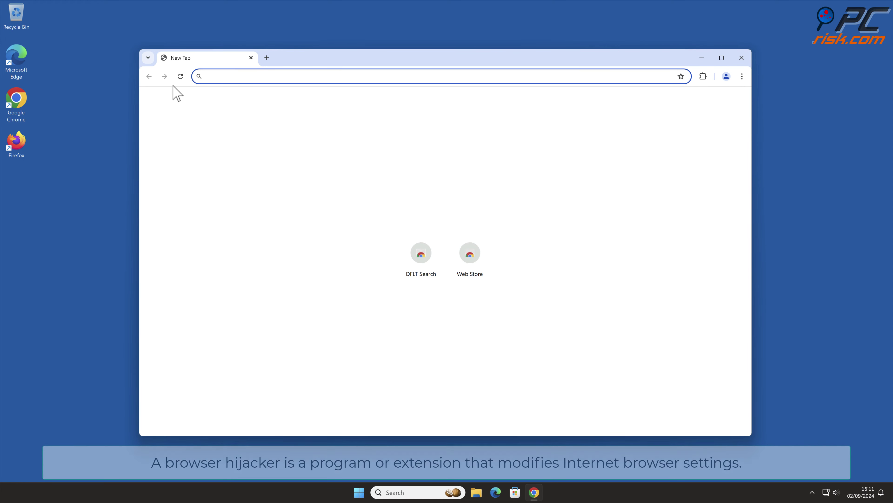
- Search for 'testing search engine' and scroll the Yahoo results it redirects to
type("testing sea")
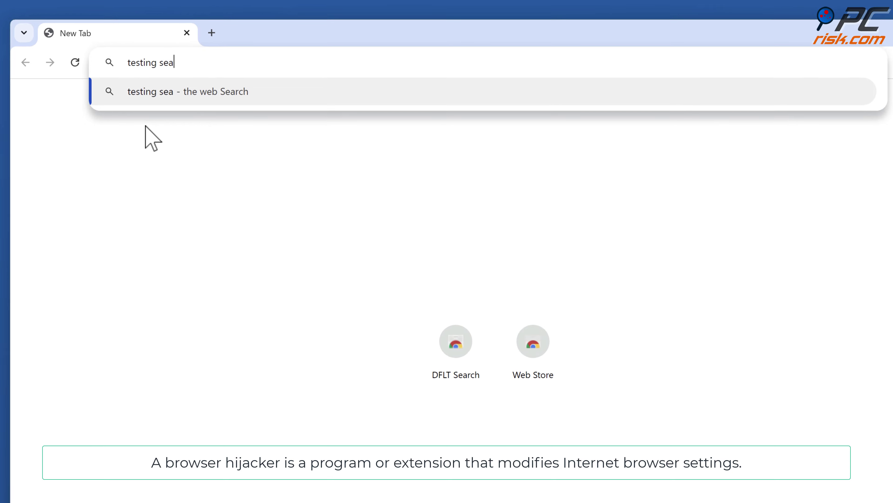
type("rch engine")
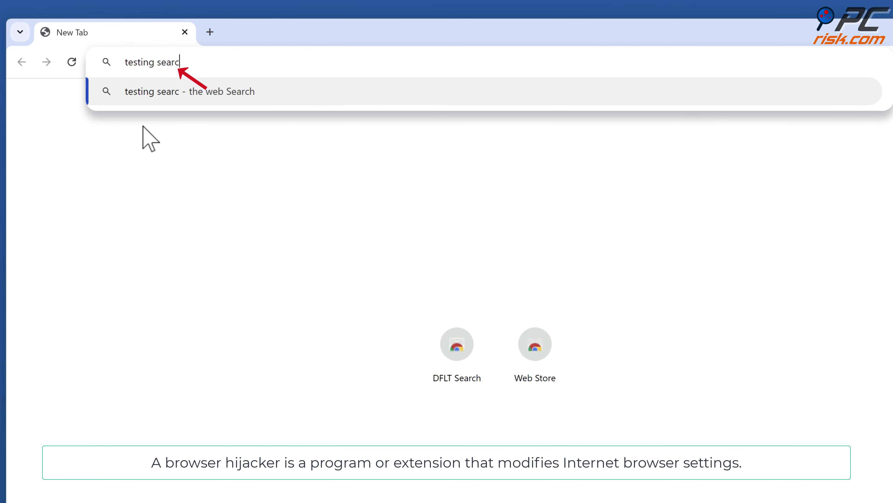
key("Return")
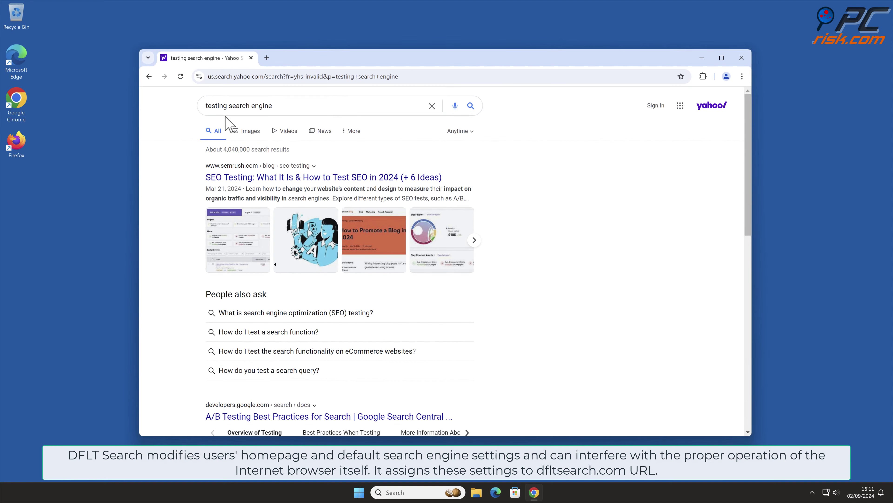
mouse_move(750, 139)
left_mouse_down()
mouse_move(766, 382)
mouse_move(755, 382)
mouse_move(752, 127)
left_mouse_up()
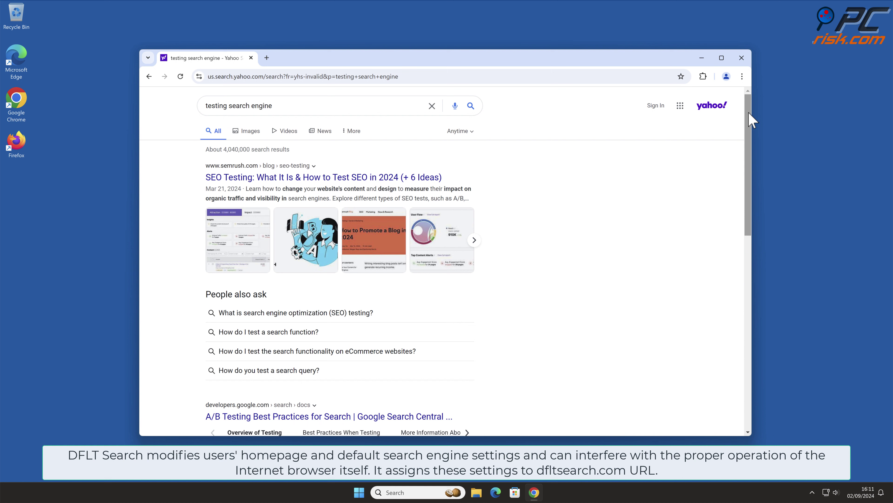
- Open the Extensions page to see the installed DFLT Search extension
left_click(742, 75)
mouse_move(657, 231)
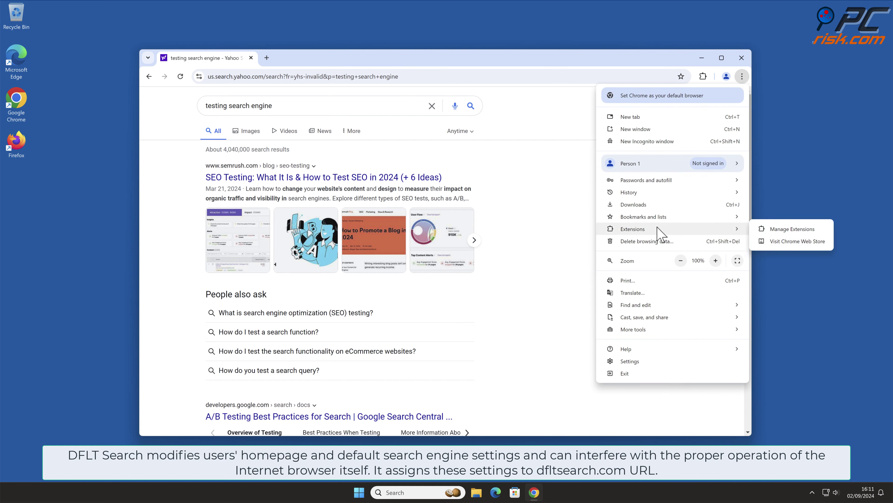
left_click(819, 229)
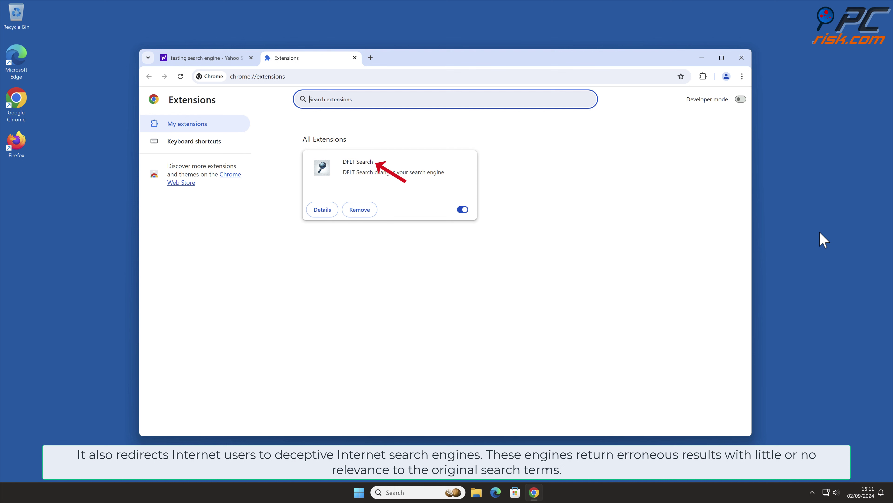
- Review the search engines list, where 'the web' (dflt) is default via DFLT Search
left_click(742, 75)
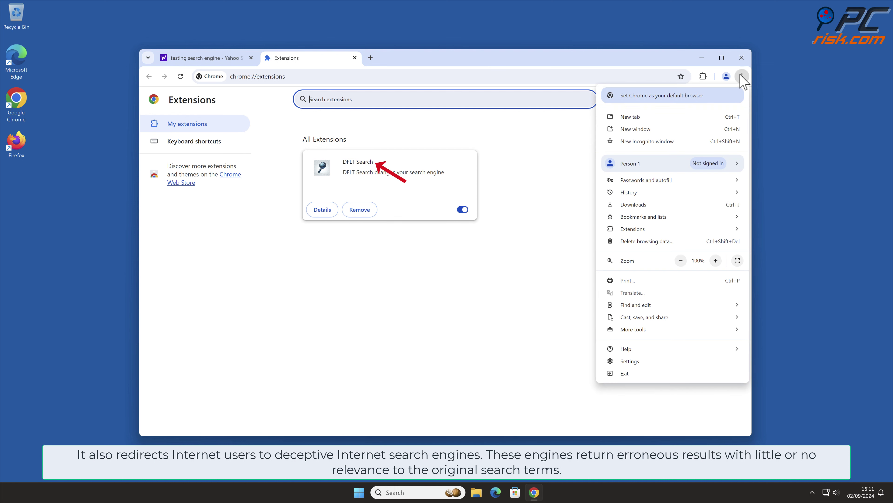
left_click(639, 361)
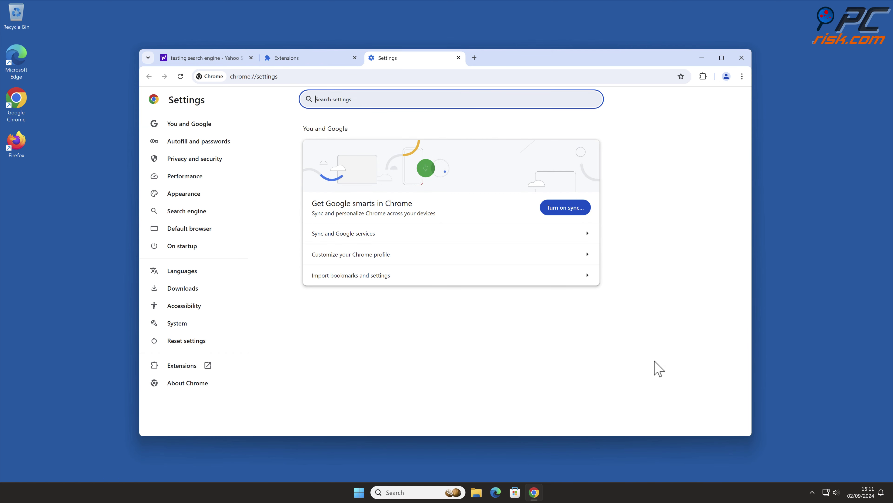
left_click(214, 216)
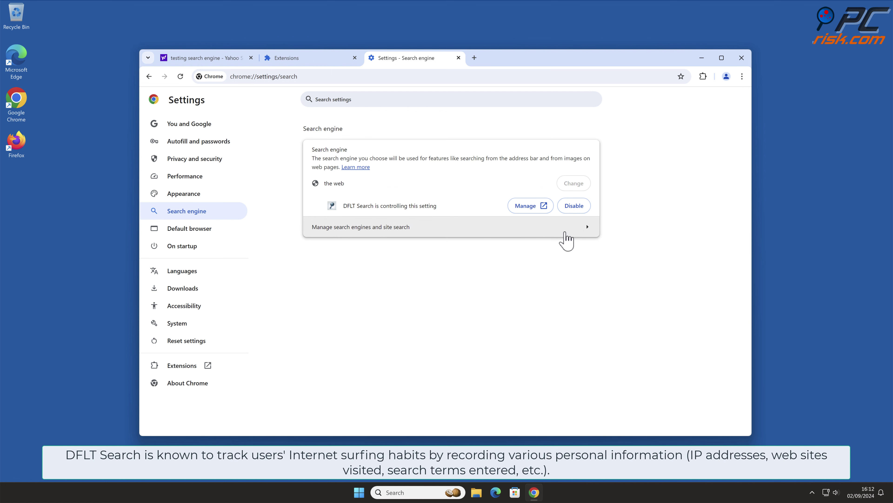
left_click(588, 232)
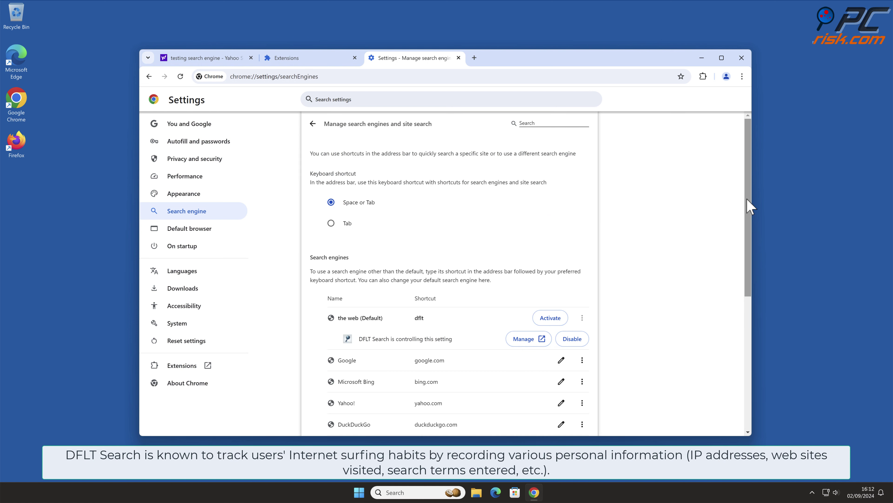
left_click_drag(746, 198, 750, 270)
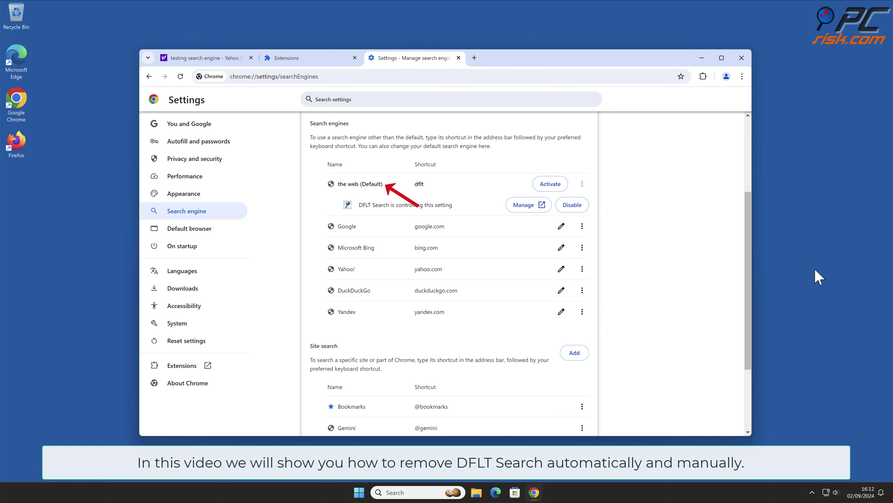
left_click(741, 58)
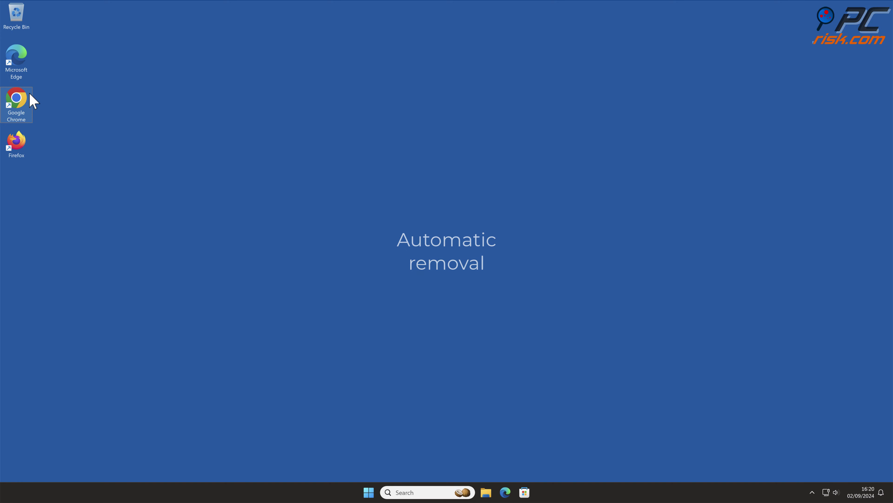
double_click(29, 94)
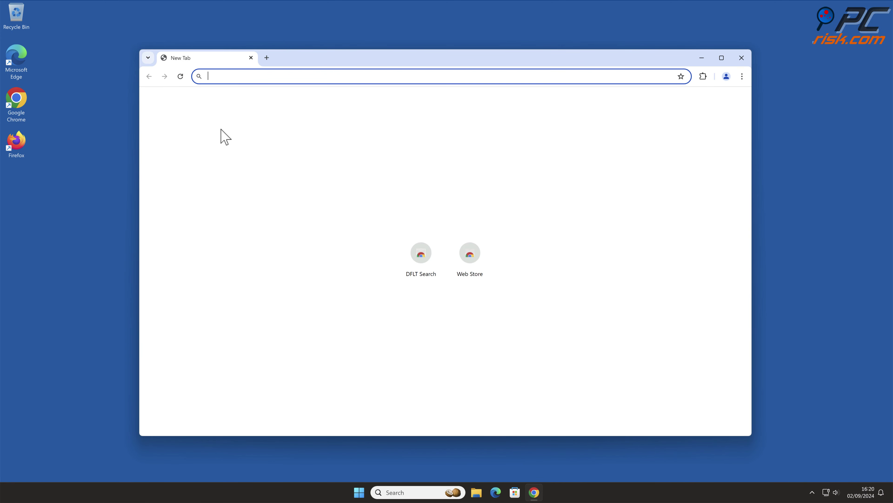
type("www.combocl")
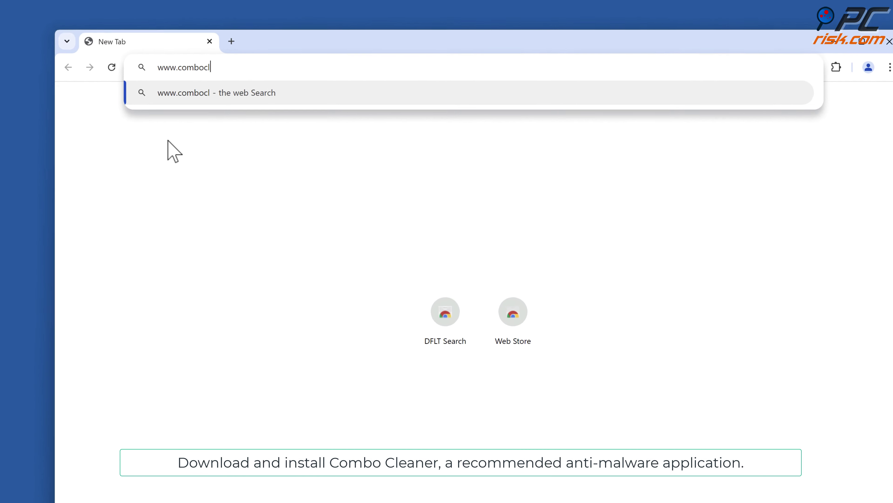
type("eaner.com")
key("Return")
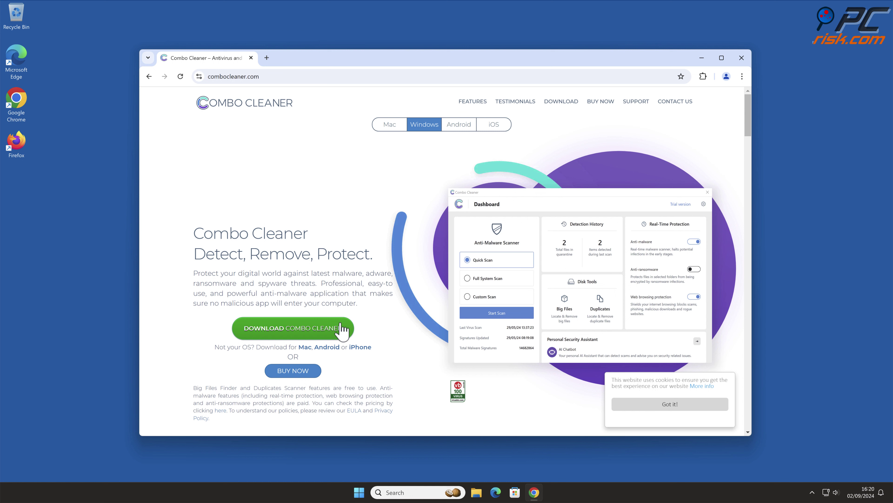
- Download and run CCSetup.exe to install Combo Cleaner, then close Chrome
left_click(341, 328)
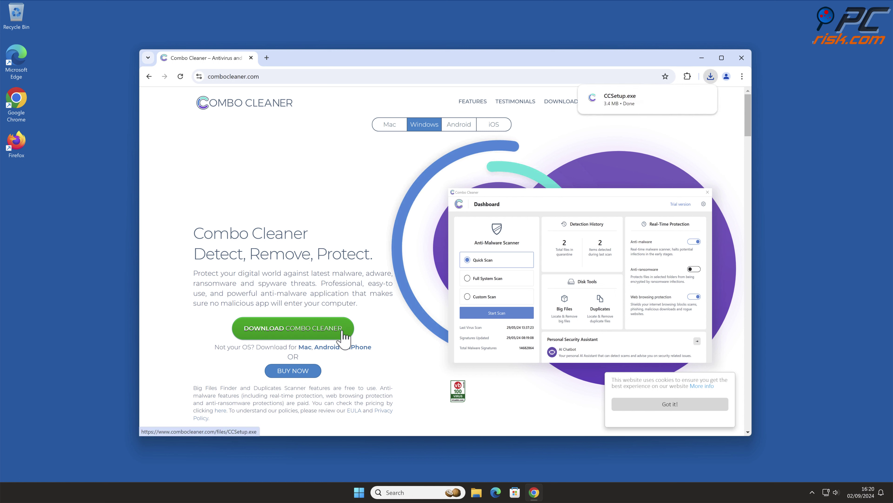
left_click(632, 107)
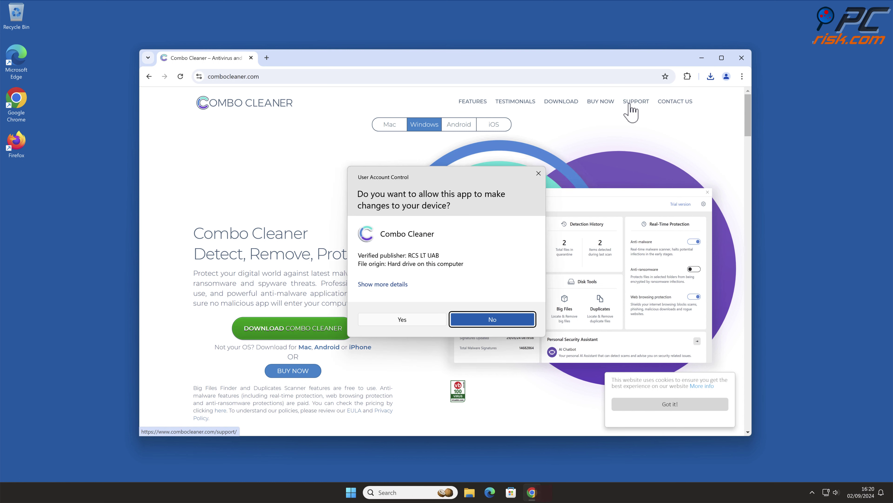
left_click(410, 321)
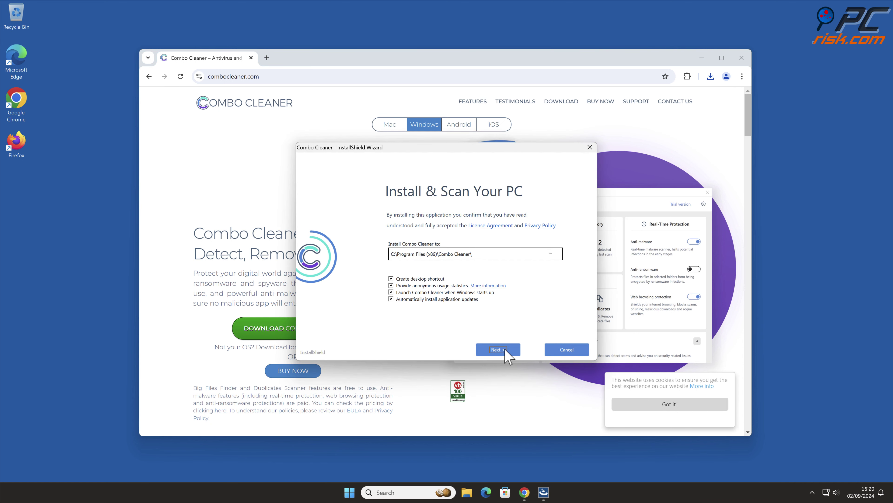
left_click(505, 349)
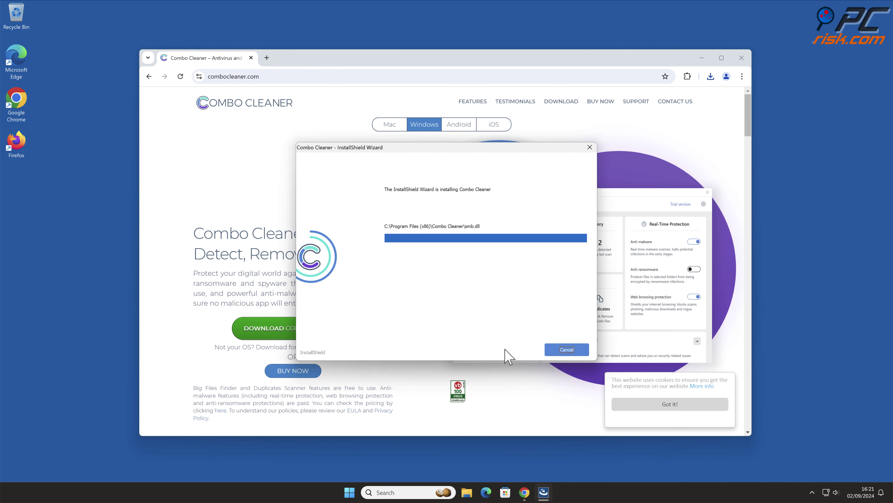
left_click(567, 349)
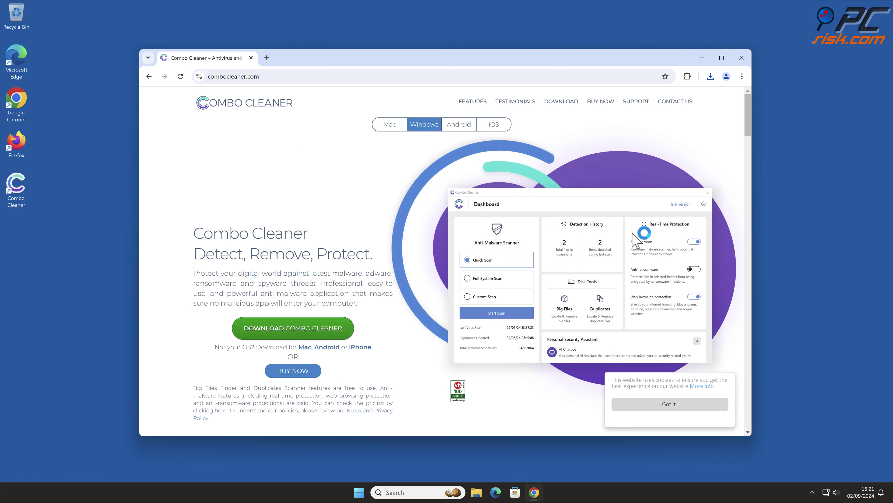
left_click(743, 59)
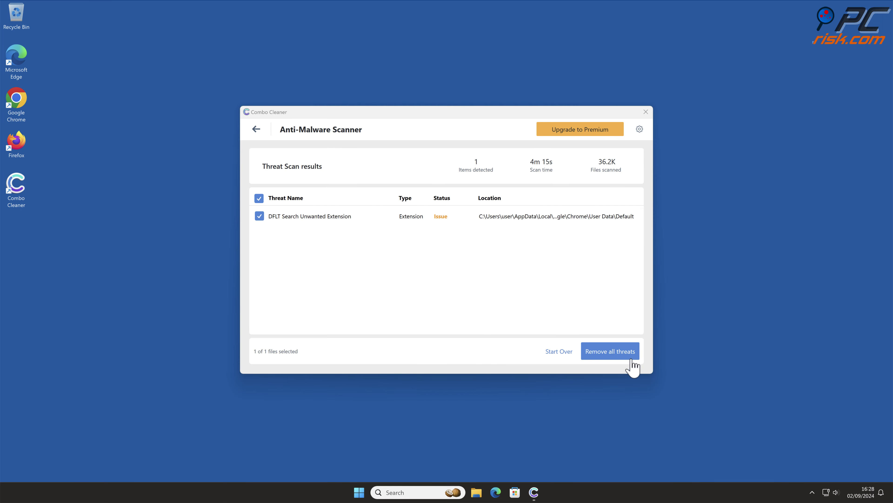
- Remove all threats, activate the licence, and quarantine the DFLT Search extension
left_click(633, 360)
left_click(340, 348)
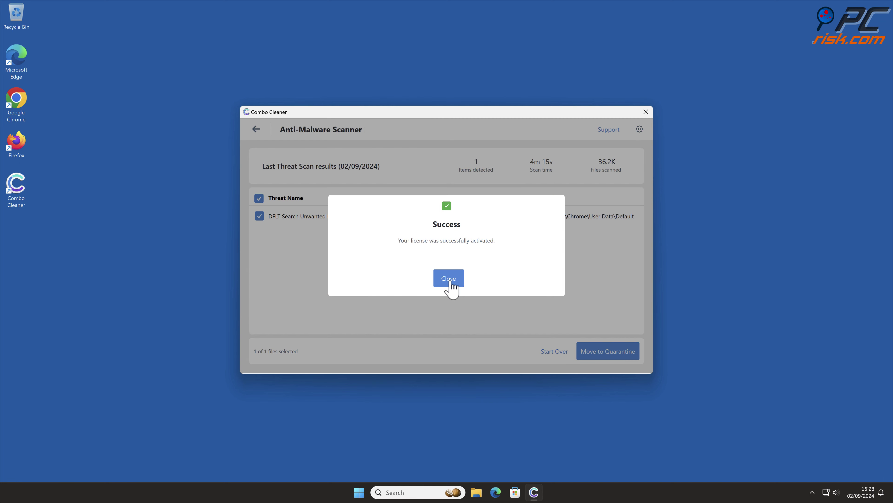
left_click(452, 286)
left_click(625, 358)
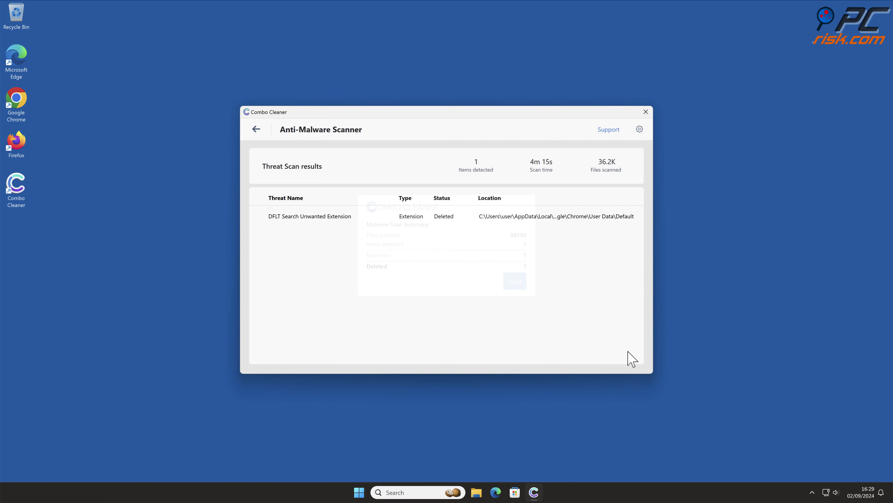
left_click(514, 283)
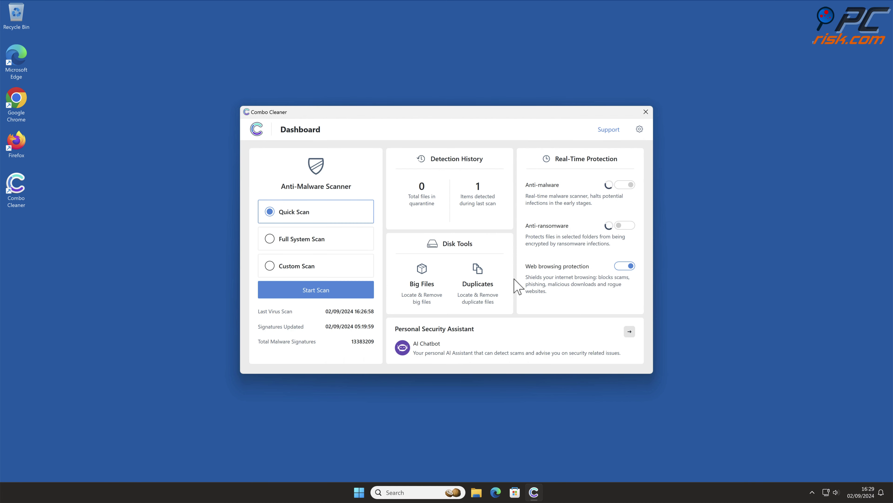
left_click(645, 112)
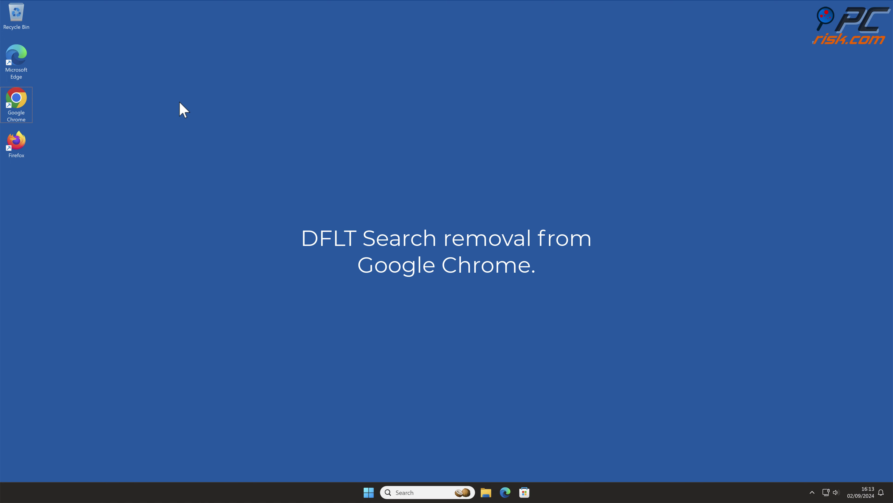
- Relaunch Google Chrome from the desktop shortcut
double_click(22, 99)
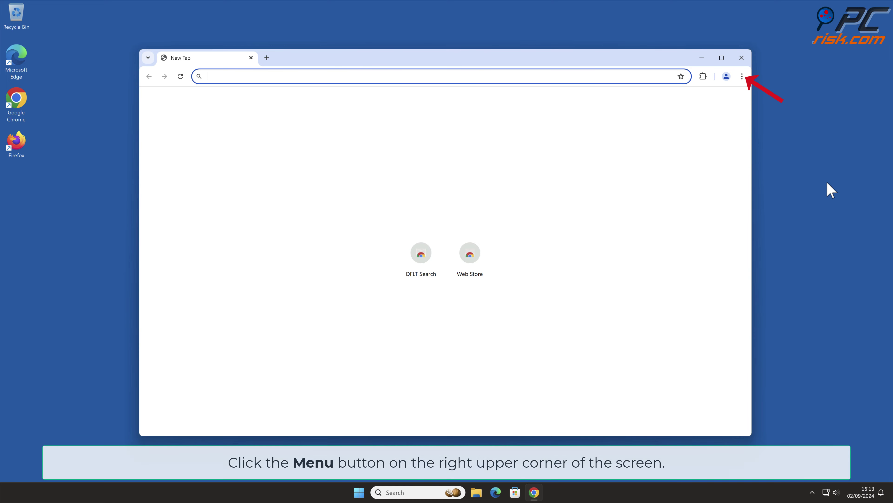
- Remove the DFLT Search extension from Manage Extensions and confirm the removal
left_click(742, 76)
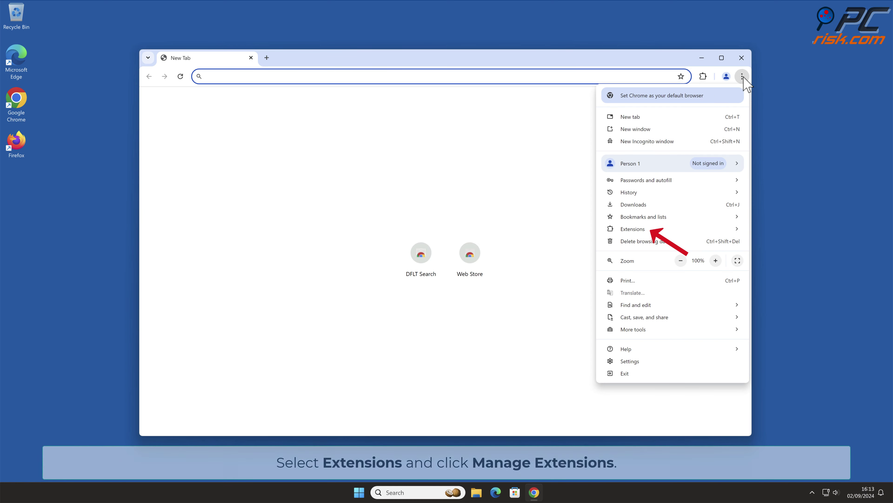
mouse_move(673, 233)
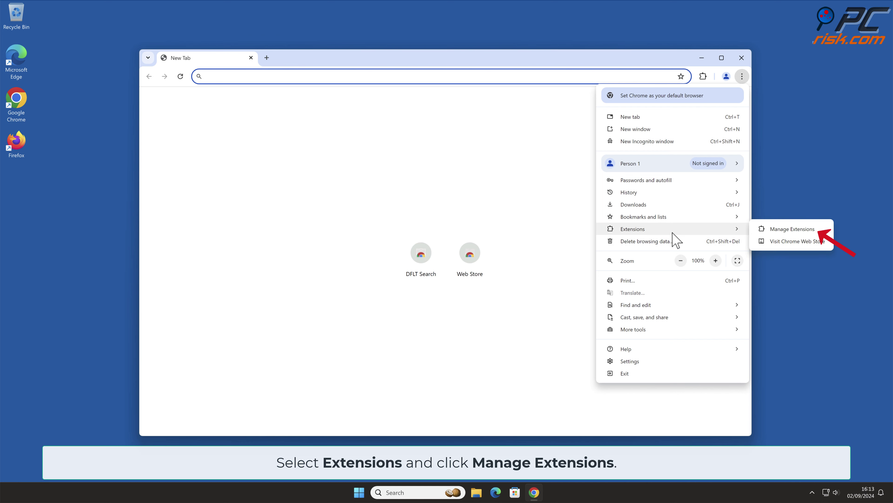
left_click(809, 230)
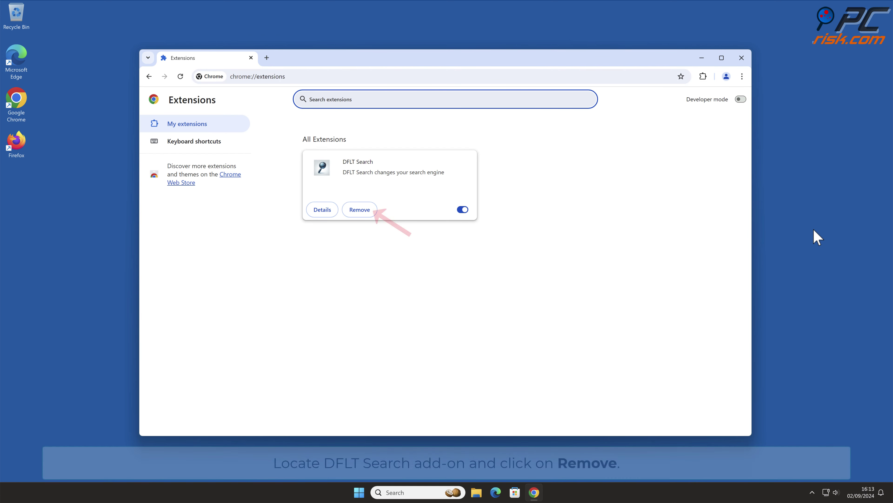
left_click(374, 215)
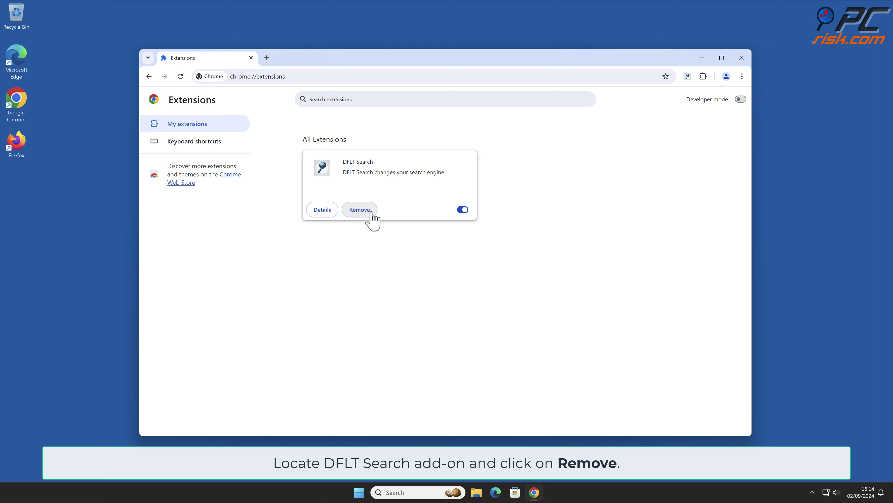
left_click(637, 149)
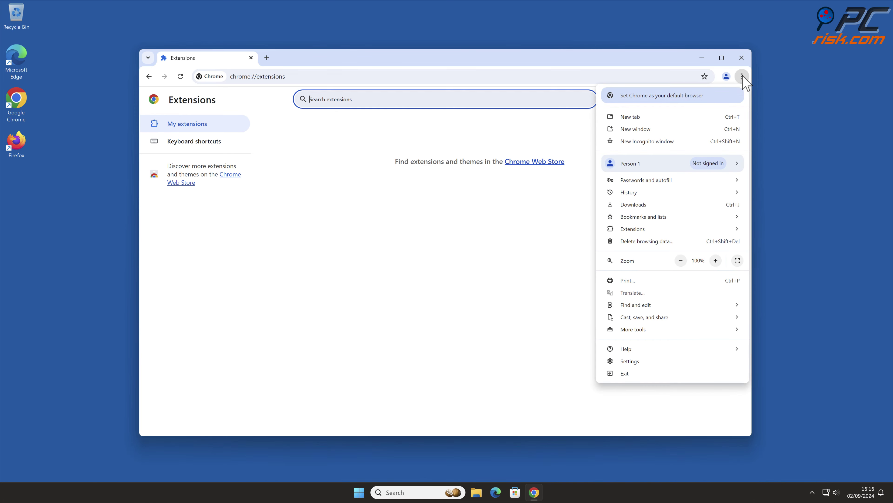
- Make Google the default search engine in Manage search engines
left_click(642, 363)
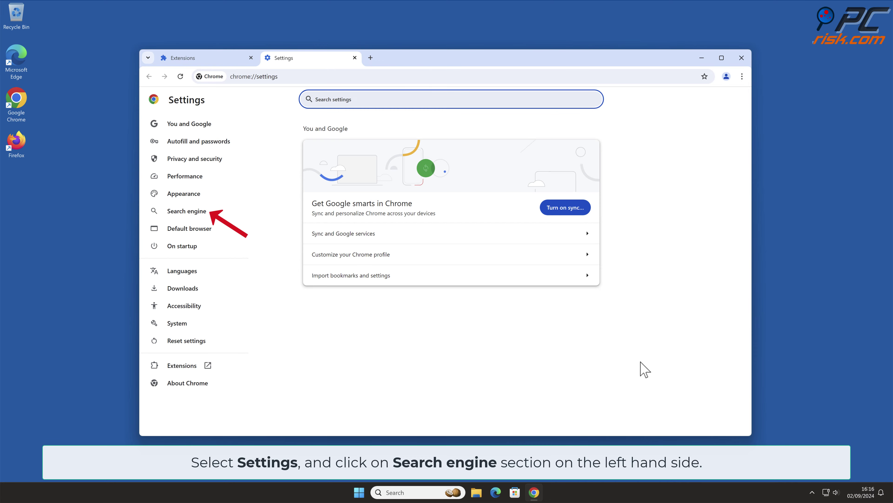
left_click(215, 211)
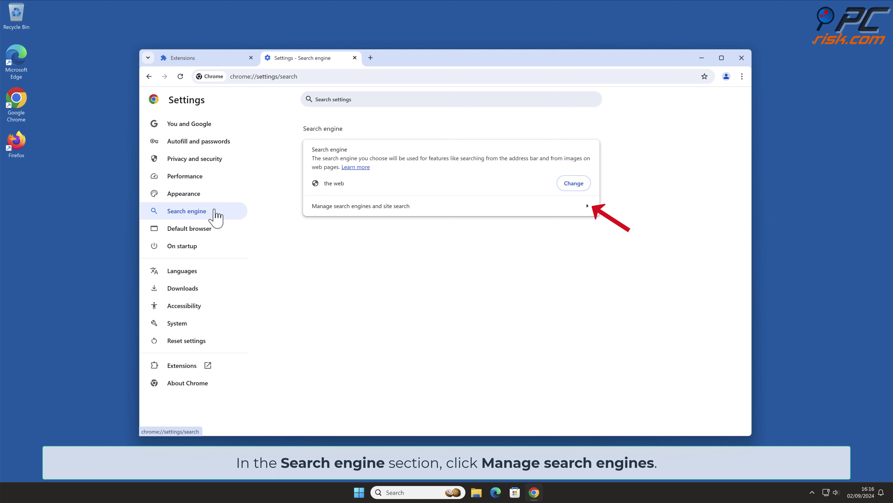
left_click(580, 208)
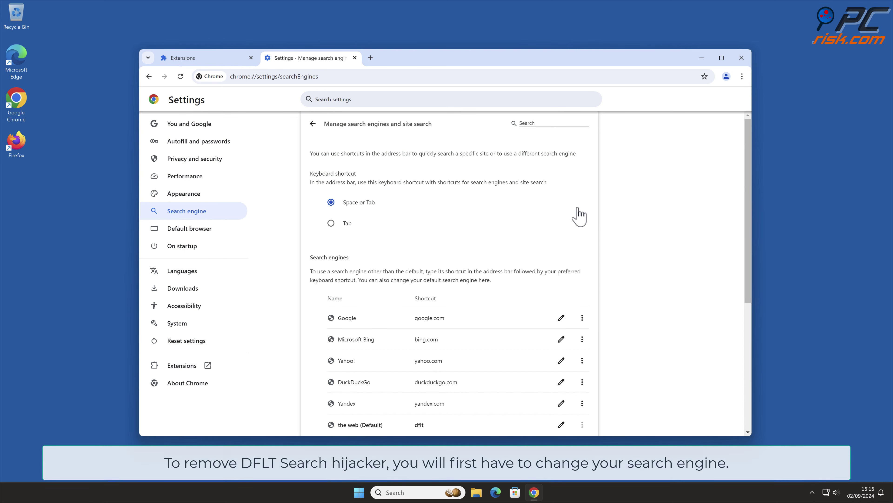
scroll(745, 192, "down", 3)
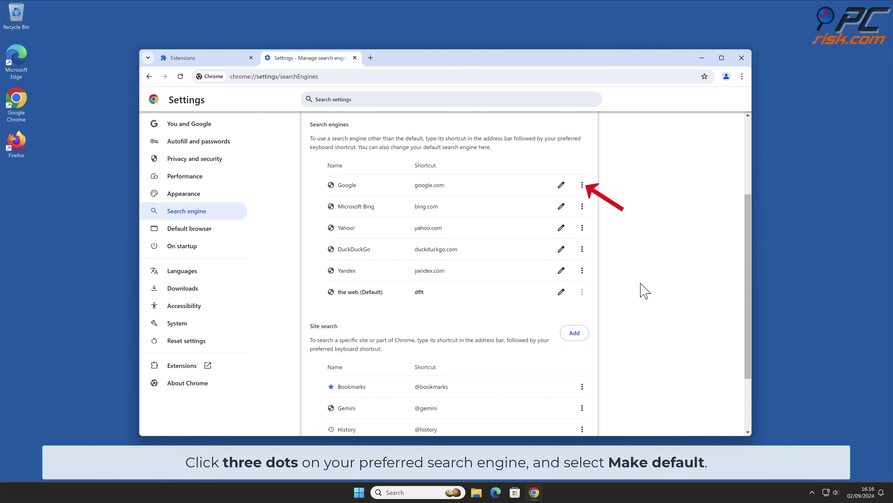
left_click(582, 185)
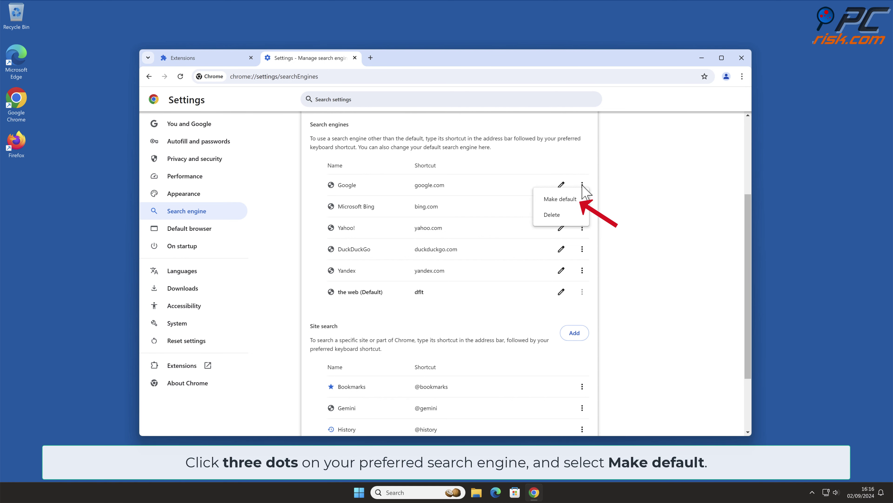
left_click(580, 199)
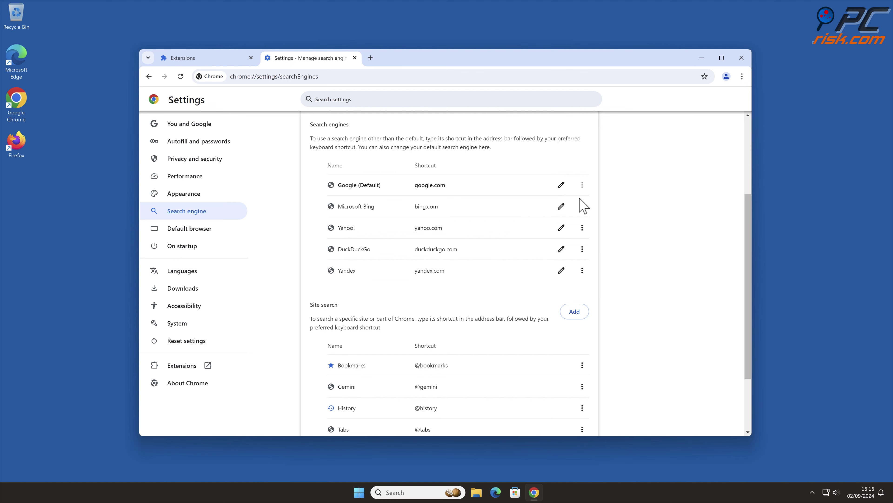
- Delete the 'the web' site search entry with the dflt shortcut
left_click_drag(748, 231, 749, 282)
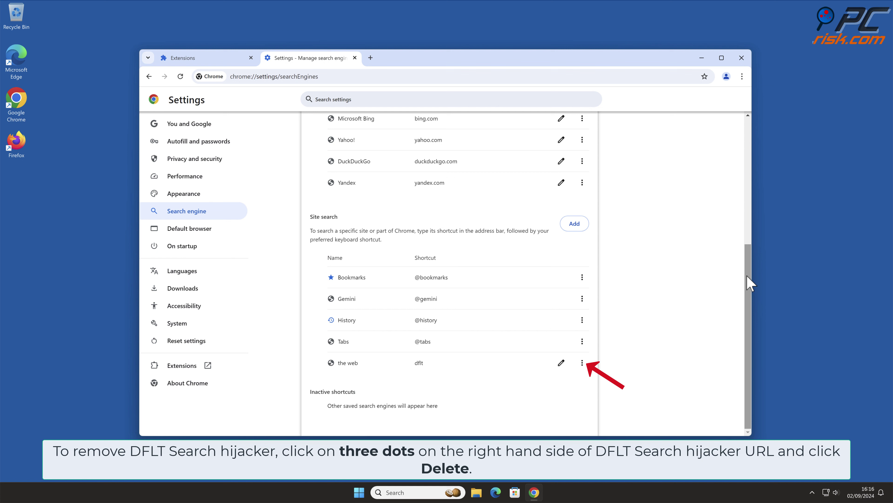
left_click(582, 363)
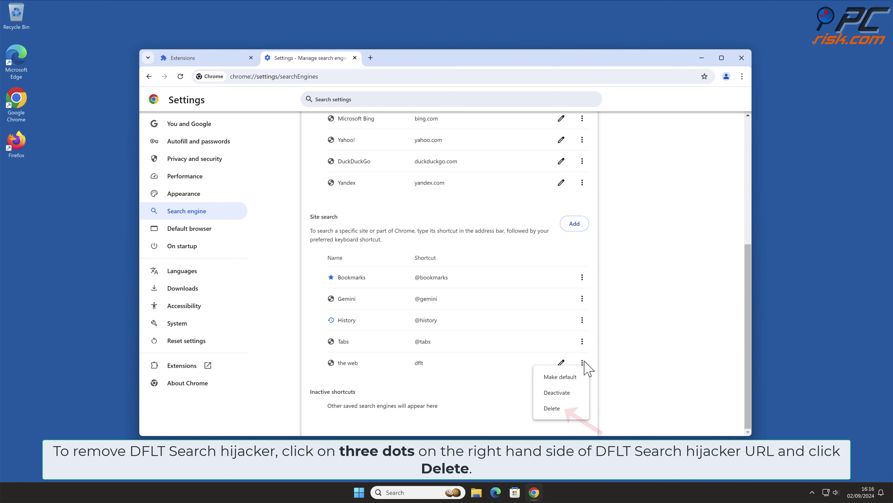
left_click(567, 407)
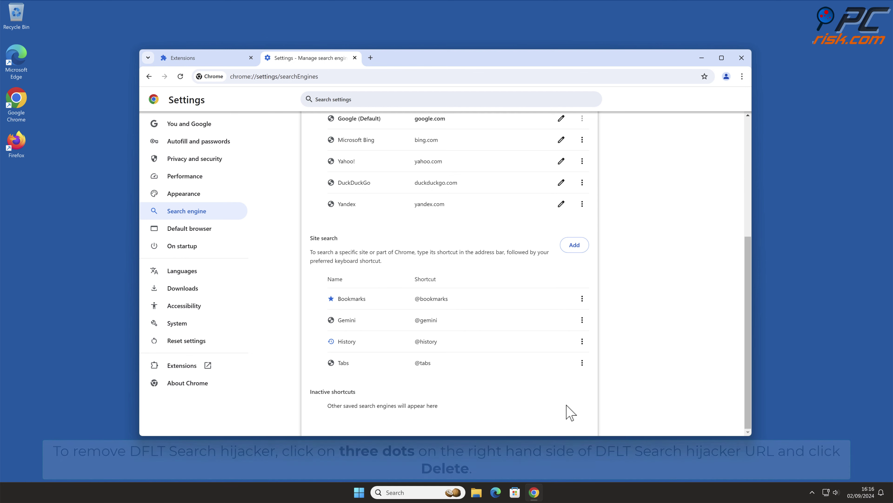
- Remove dfltsearch.com from the On startup pages, then close Chrome
left_click(207, 248)
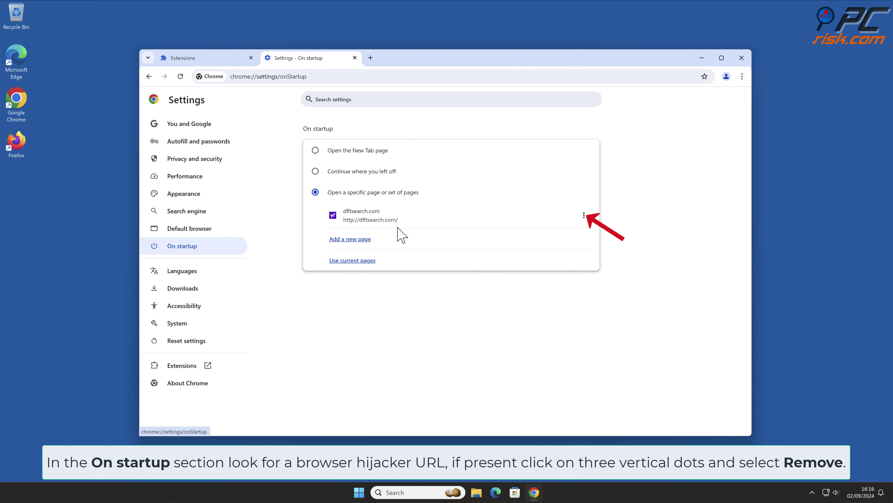
left_click(583, 216)
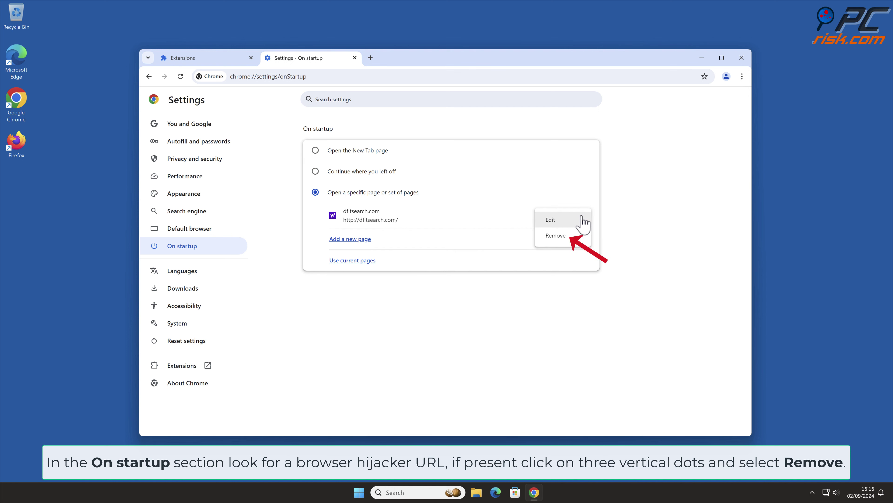
left_click(571, 235)
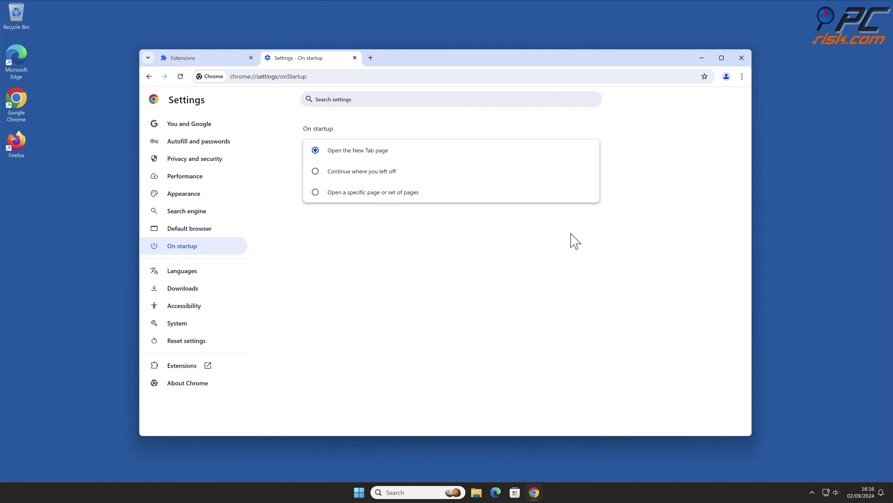
left_click(741, 58)
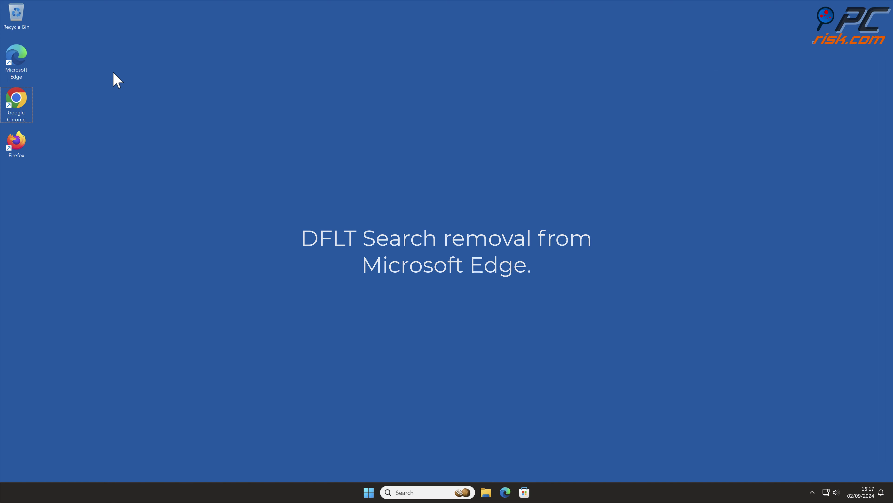
- Launch Edge and remove the DFLT Search extension from its Manage extensions page
double_click(27, 61)
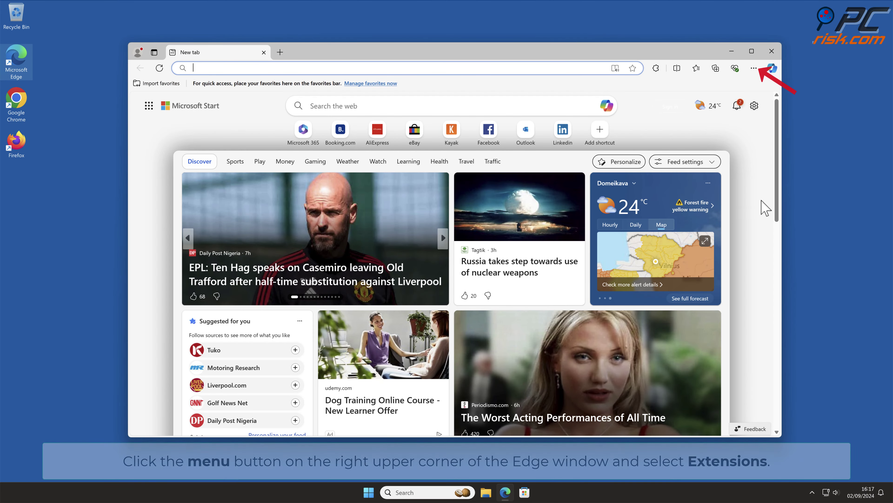
left_click(754, 68)
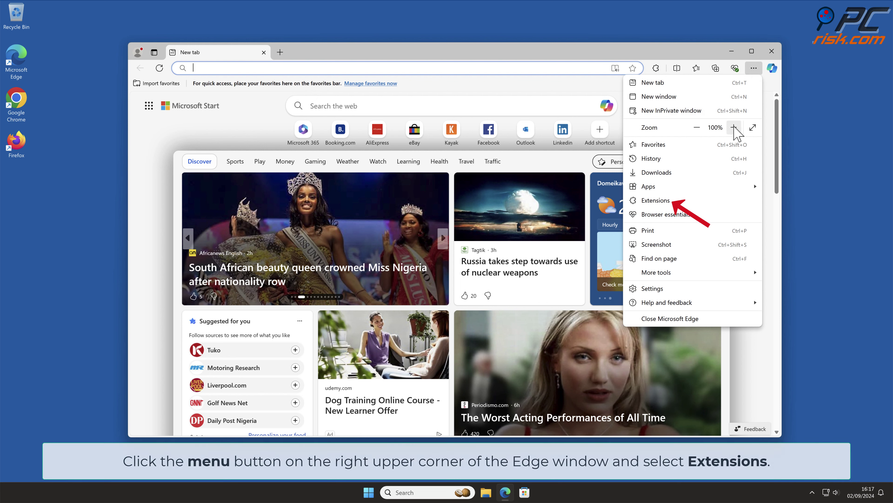
left_click(676, 200)
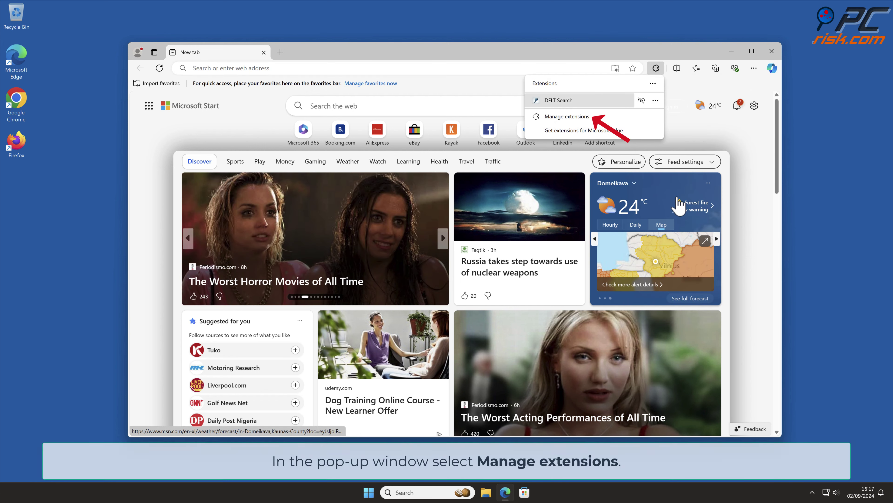
left_click(593, 120)
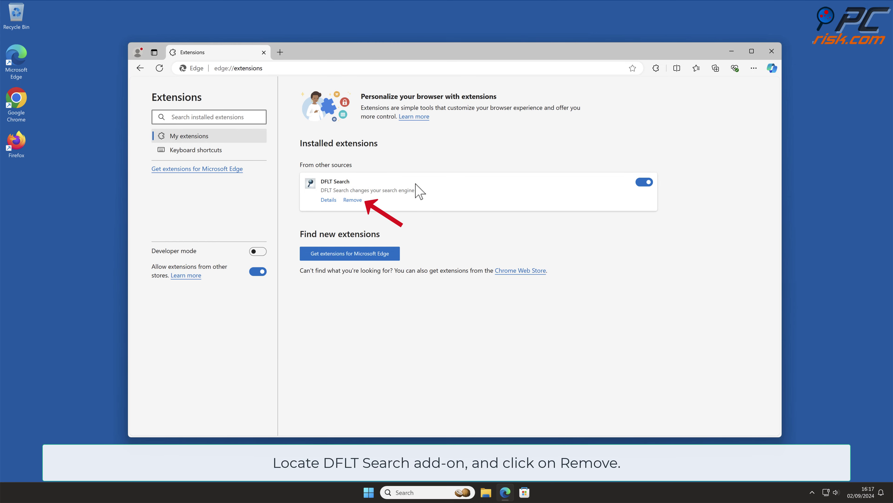
left_click(353, 200)
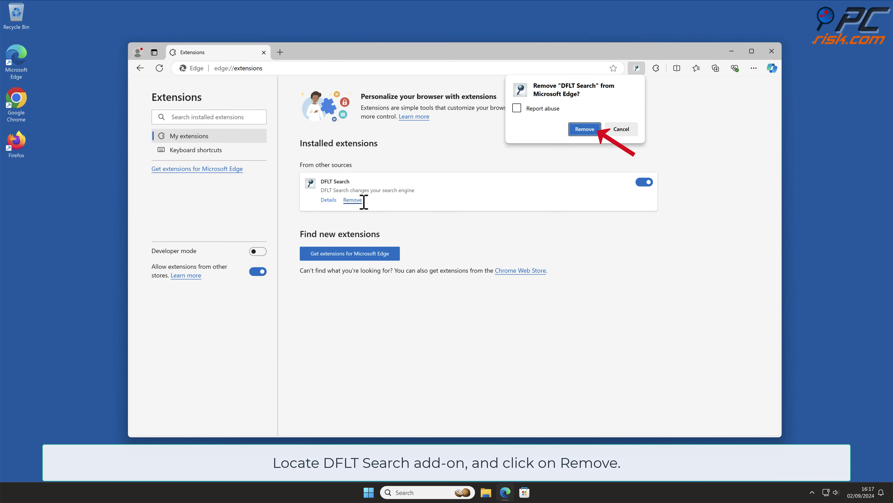
left_click(594, 130)
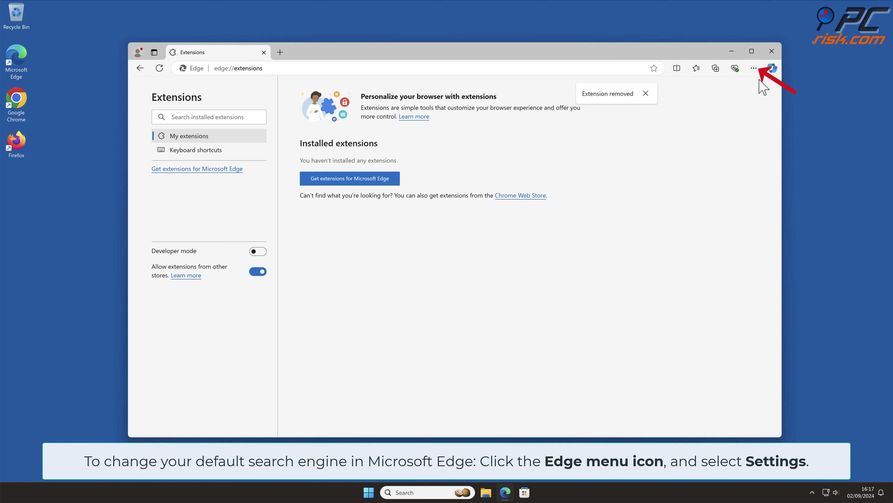
- Go to Edge Settings > Privacy, search, and services > Address bar and search > Manage search engines
left_click(754, 68)
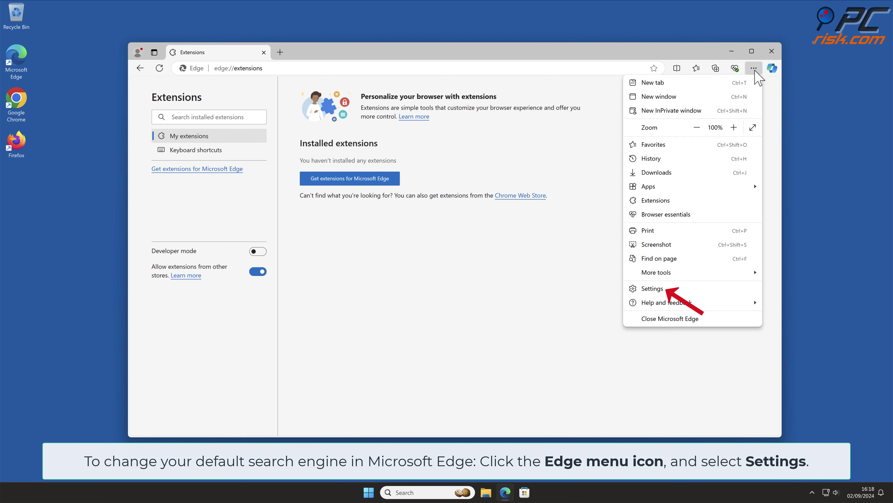
left_click(672, 288)
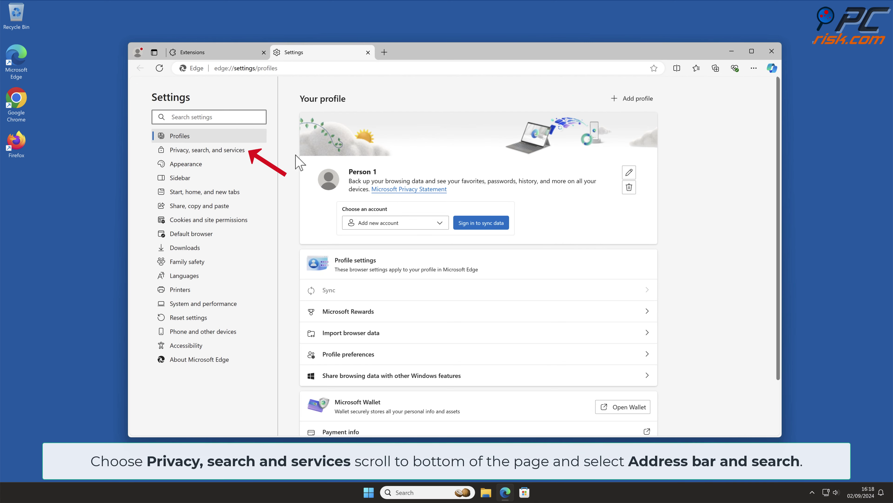
left_click(252, 152)
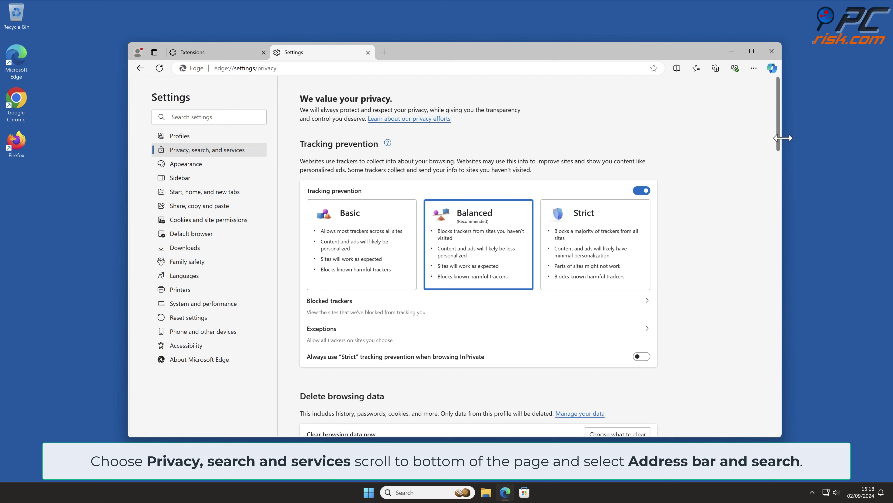
left_click_drag(780, 123, 775, 415)
left_click(648, 361)
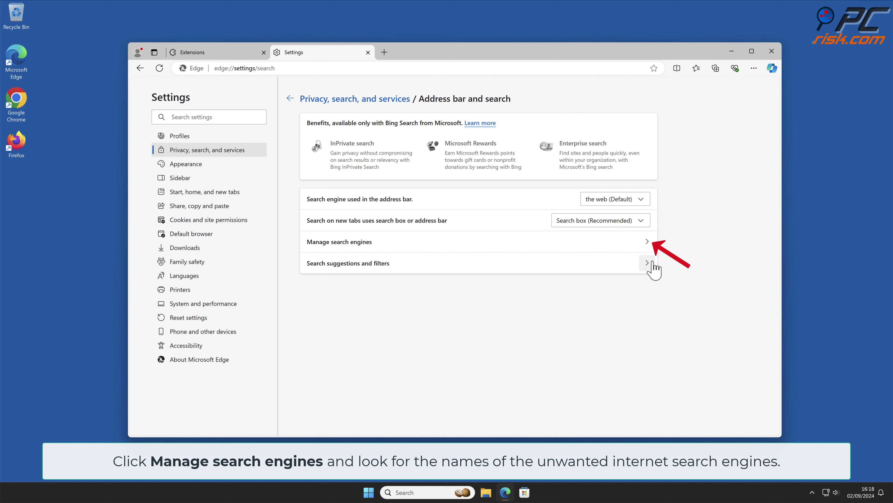
left_click(649, 246)
left_click(650, 245)
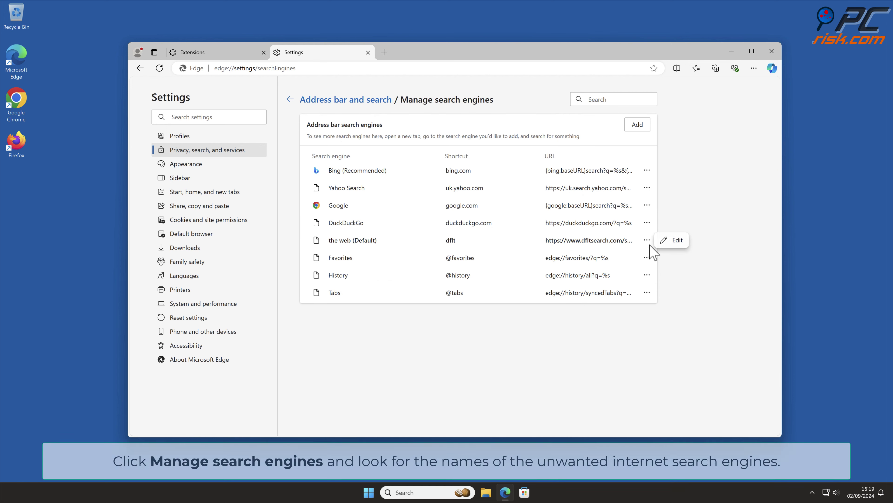
left_click(737, 253)
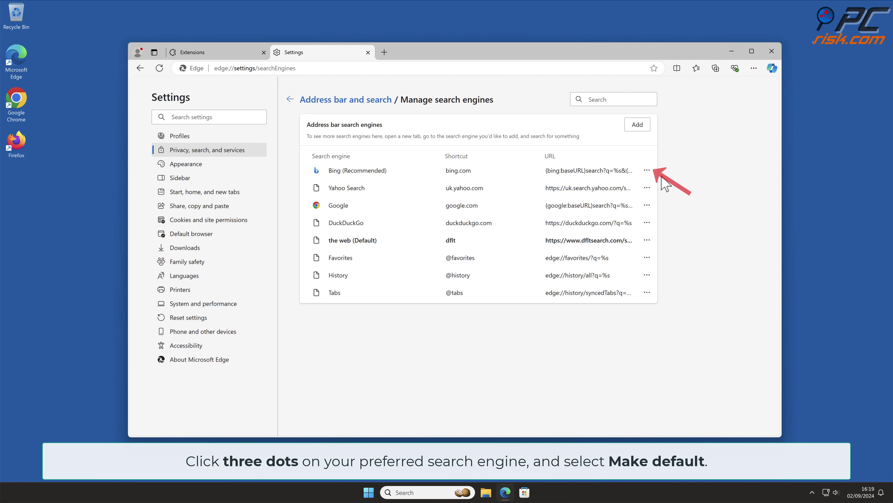
- Make Bing Edge's default search engine and remove the dflt 'the web' engine
left_click(647, 171)
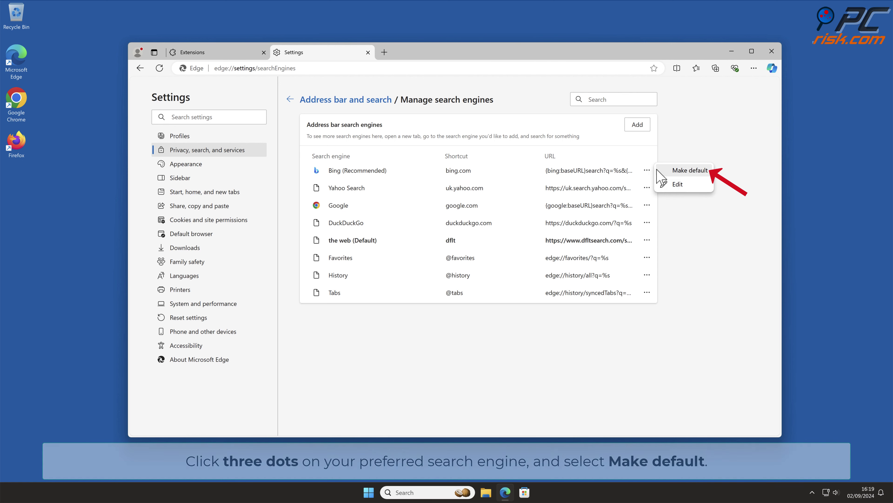
left_click(705, 172)
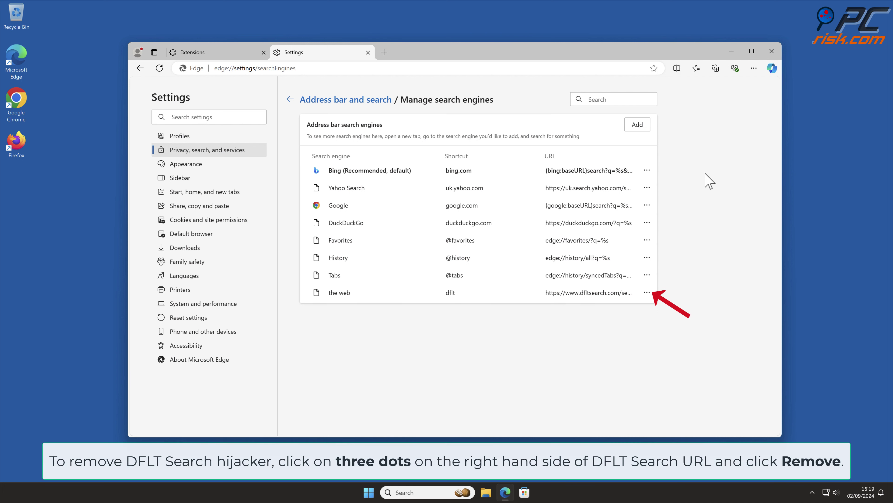
left_click(647, 294)
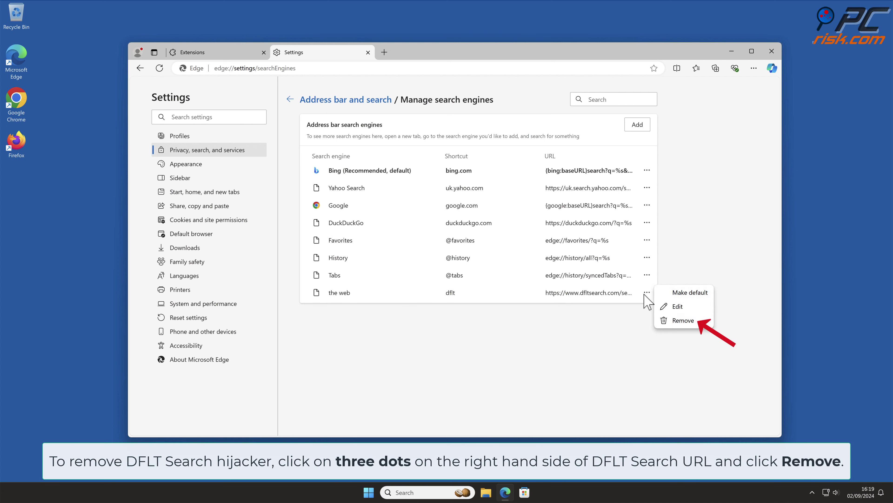
left_click(695, 322)
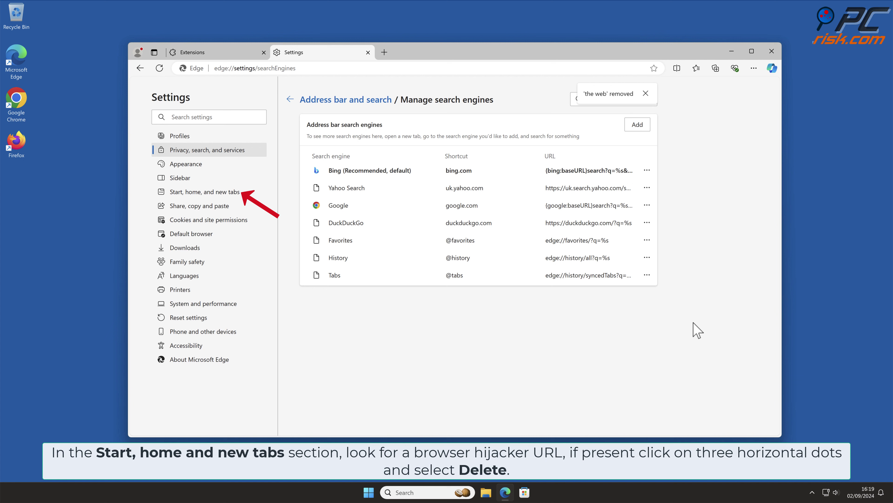
- Delete dfltsearch.com from Edge's startup pages and close the Edge window
left_click(243, 195)
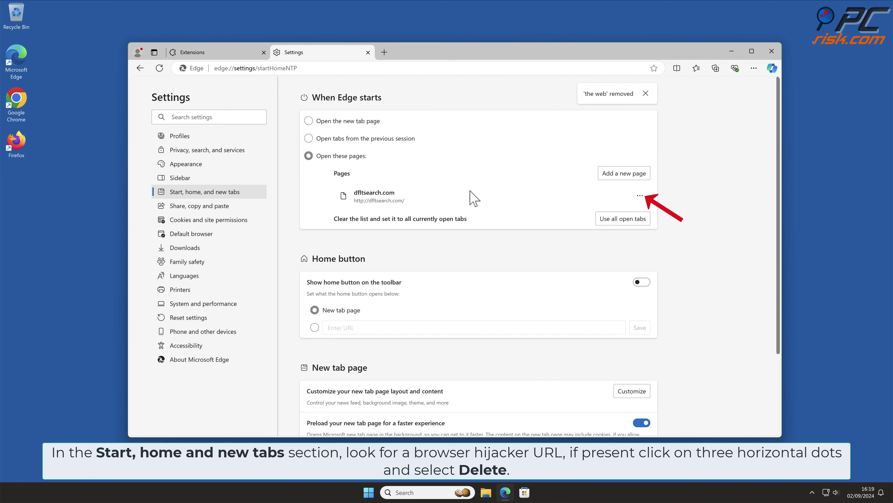
left_click(640, 195)
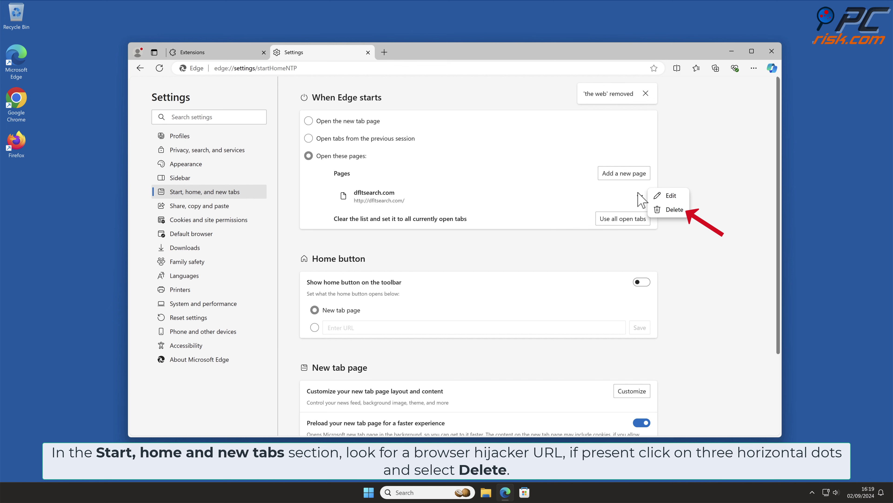
left_click(673, 209)
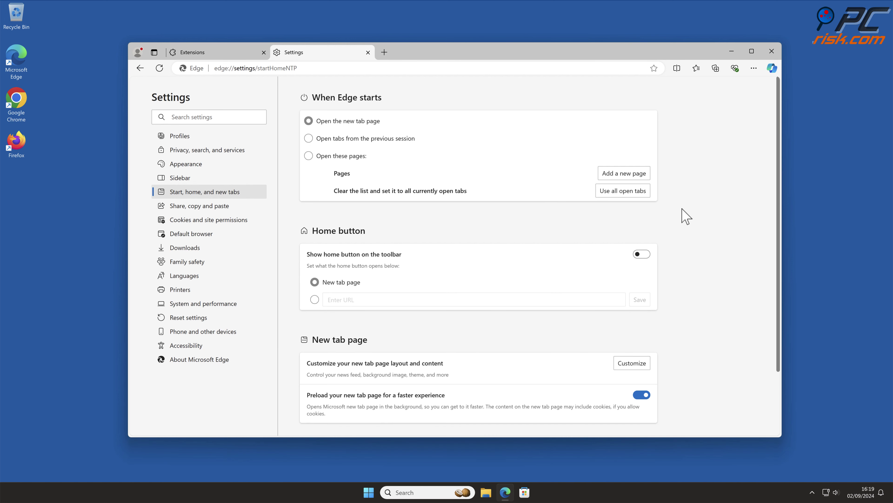
left_click(771, 52)
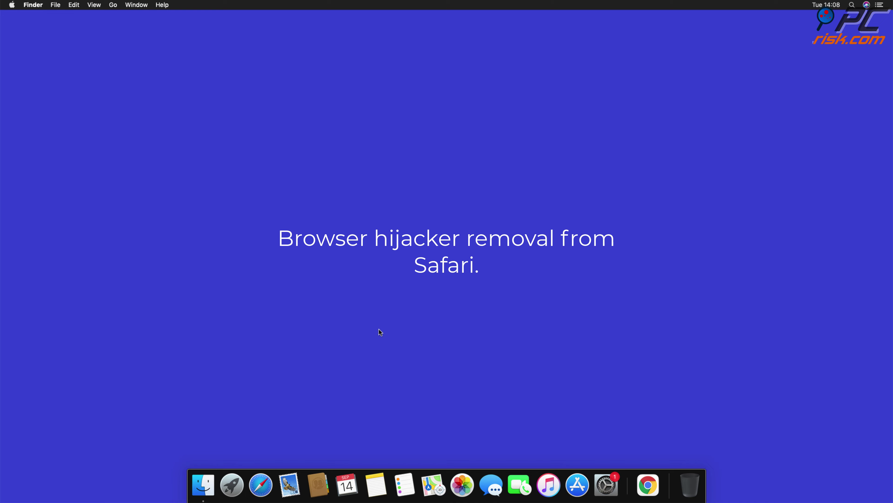
- Launch Safari, open Preferences > Extensions, and uninstall the Top Results 1.0 extension
left_click(260, 485)
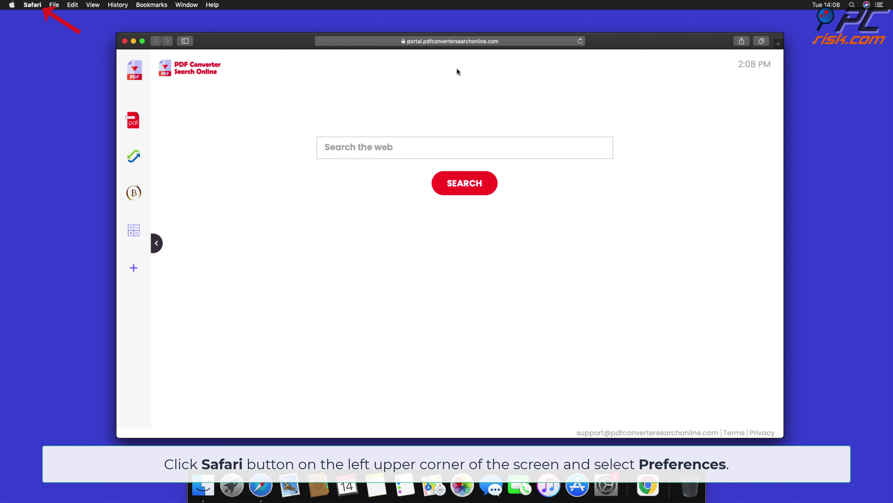
left_click(38, 8)
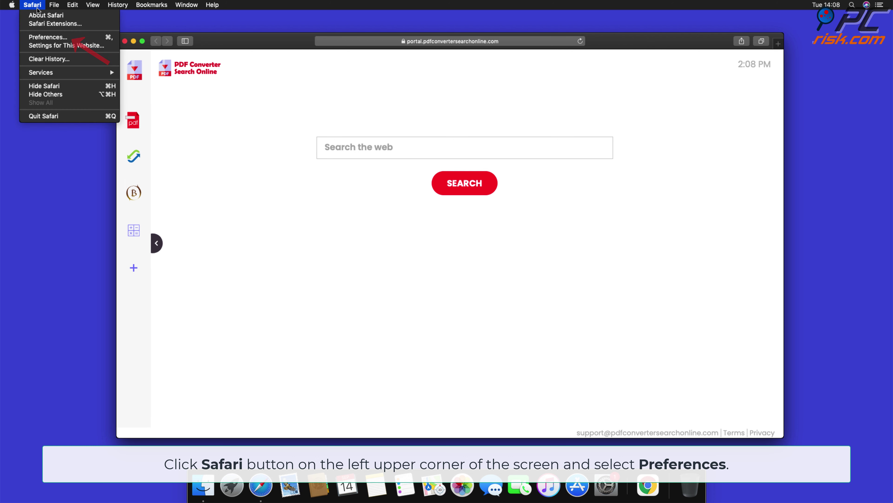
left_click(49, 38)
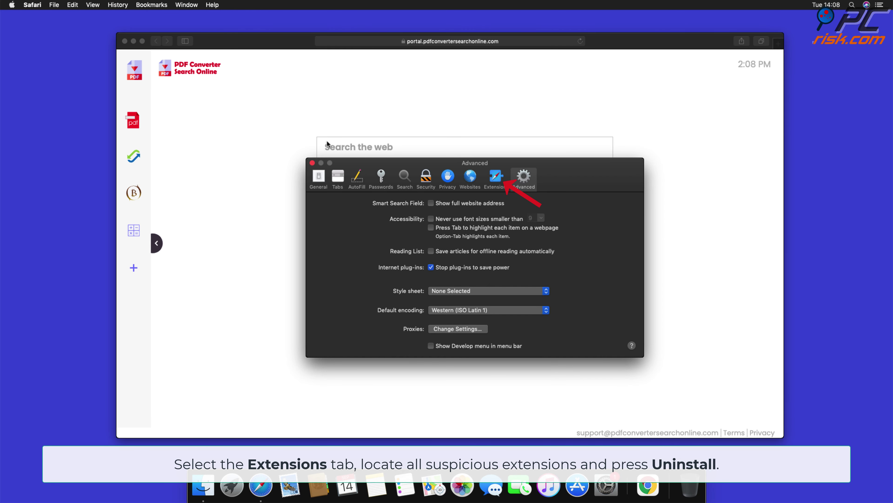
left_click(495, 185)
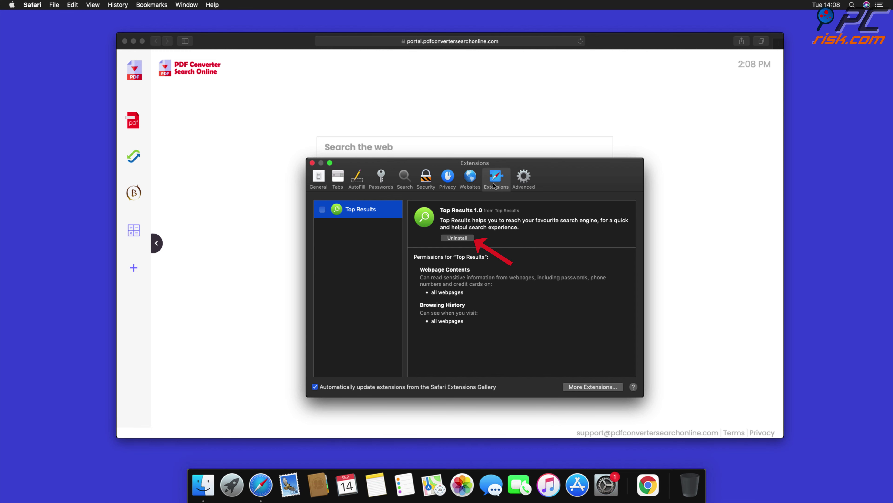
left_click(457, 238)
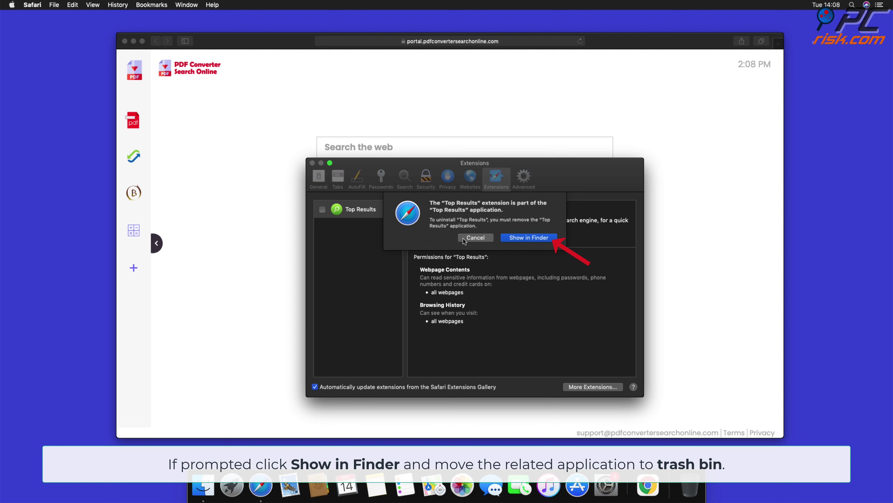
- Reveal the Top Results app in Applications, move it to the Trash, and close Finder
left_click(529, 238)
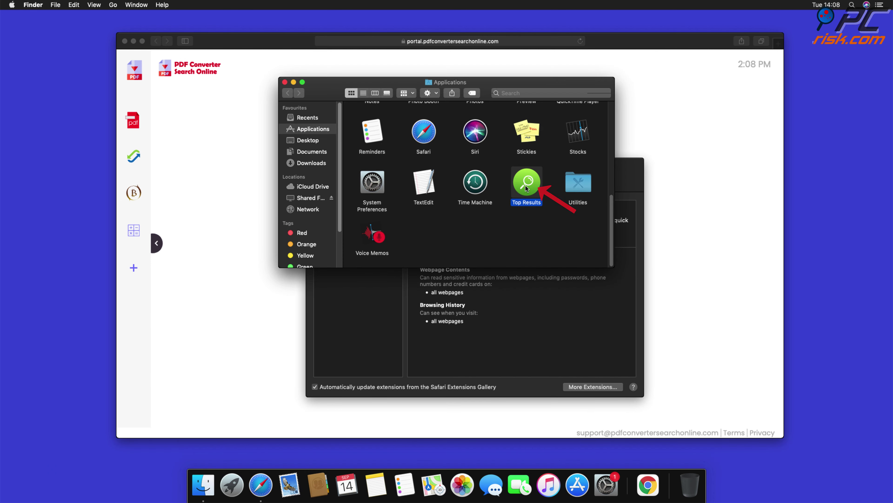
left_click_drag(532, 193, 692, 487)
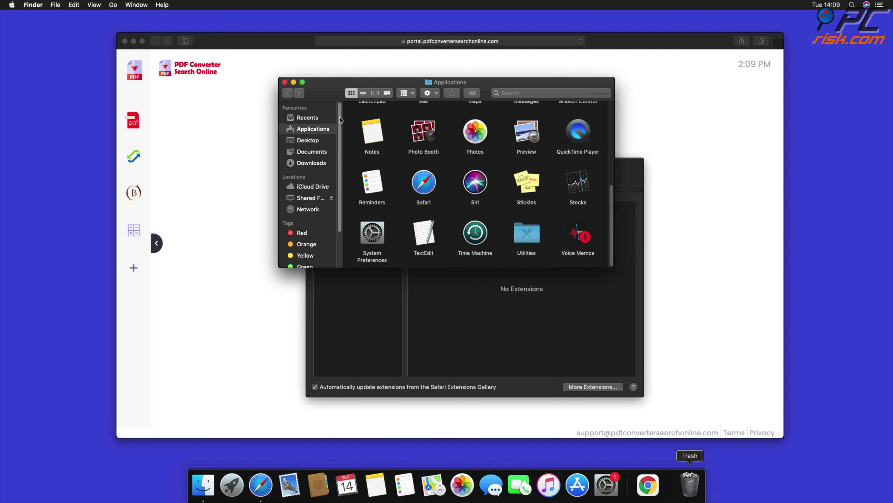
left_click(284, 82)
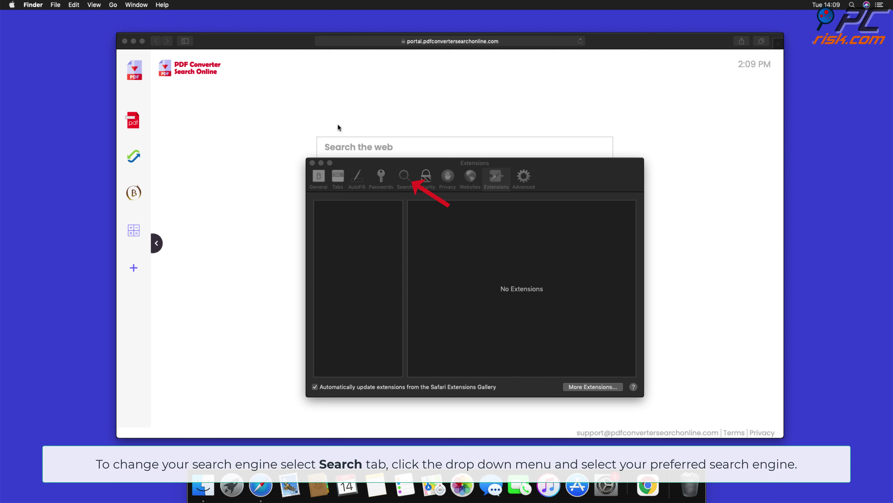
- Switch Safari's search engine from Bing to Google in the Search preferences
left_click(404, 178)
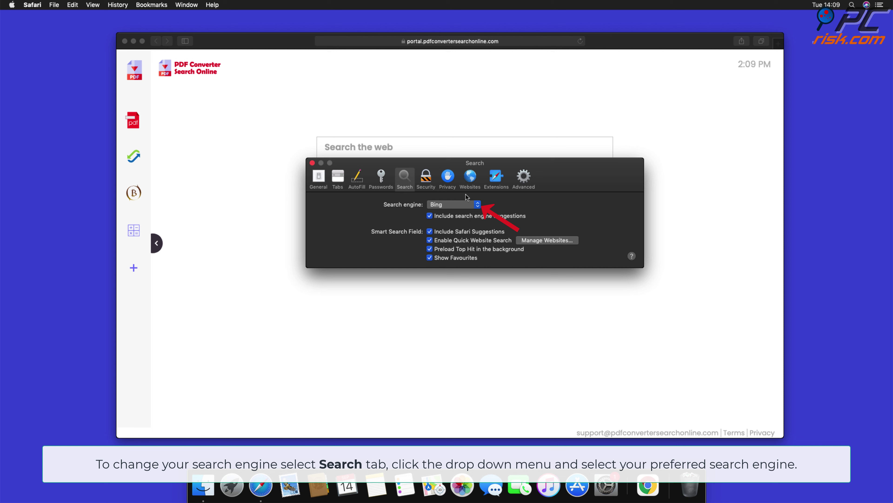
left_click(477, 205)
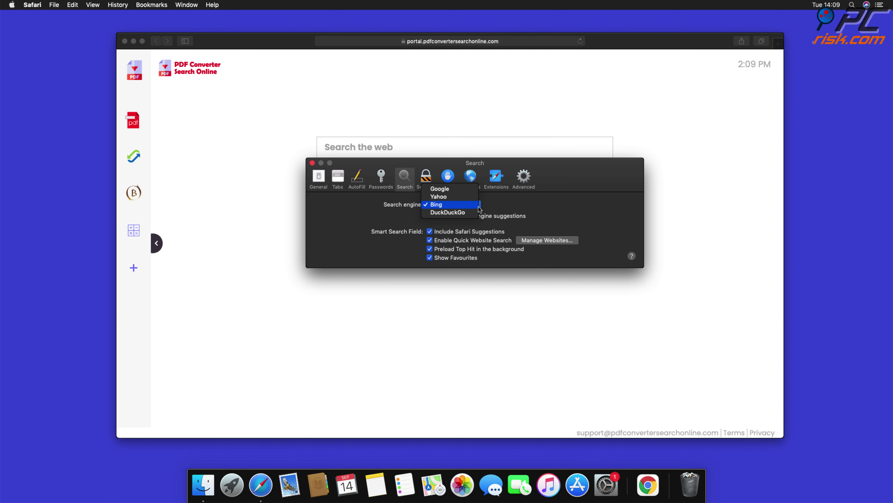
left_click(448, 191)
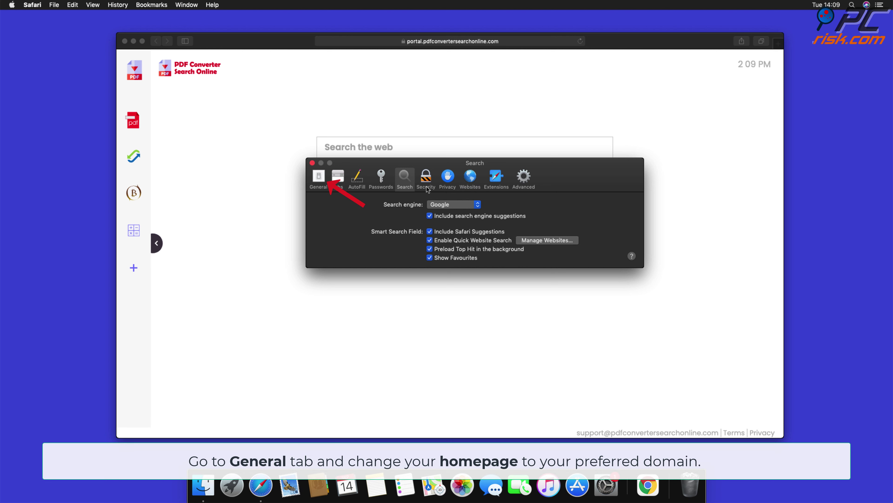
left_click(319, 178)
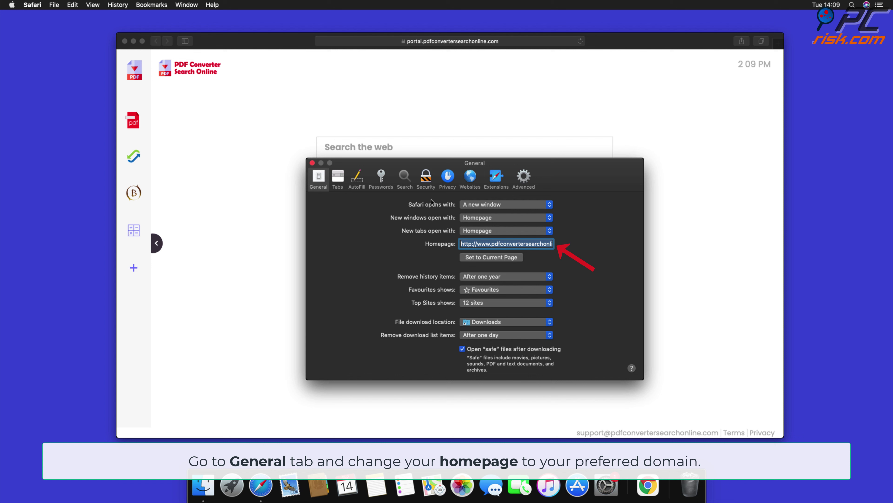
left_click(467, 244)
left_click_drag(470, 244, 606, 255)
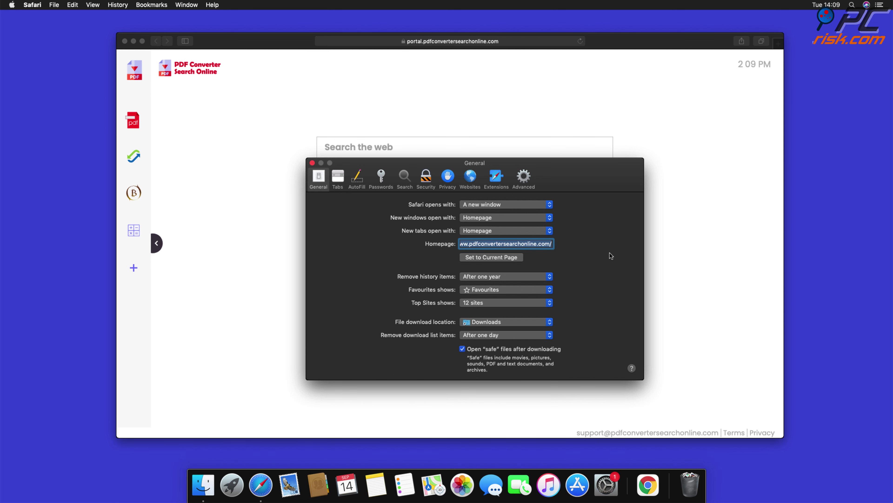
key("BackSpace")
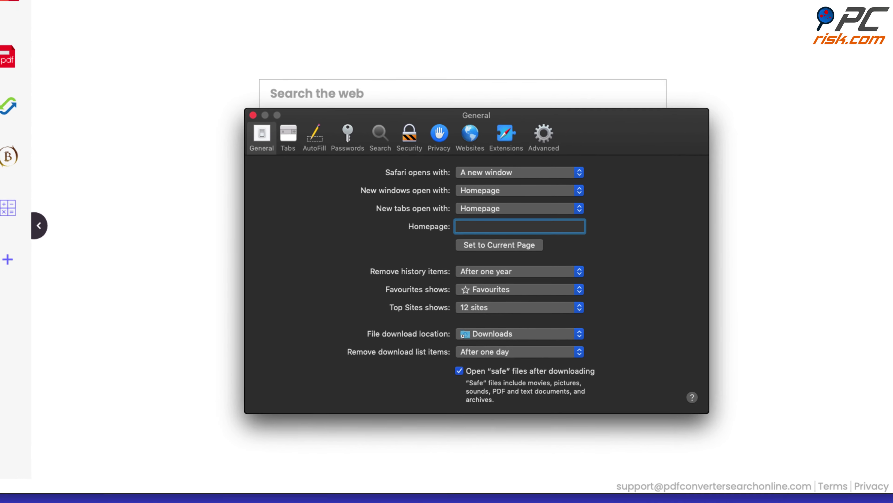
type("www.google.com")
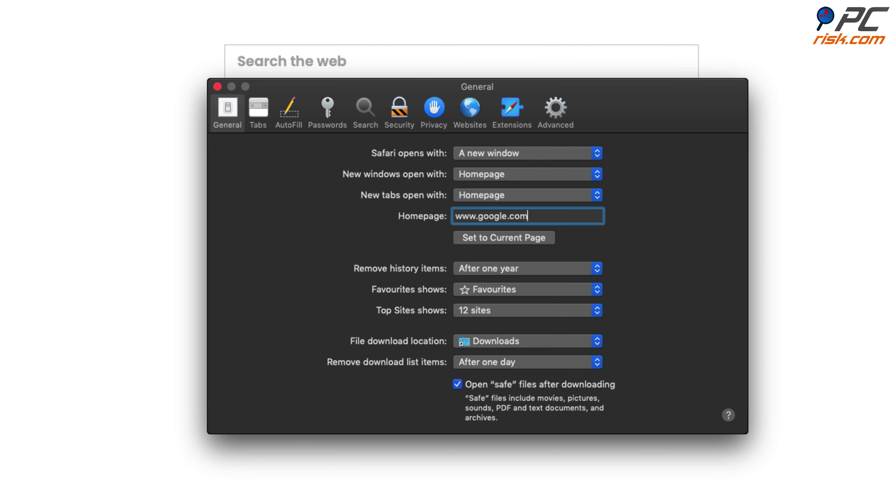
key("Return")
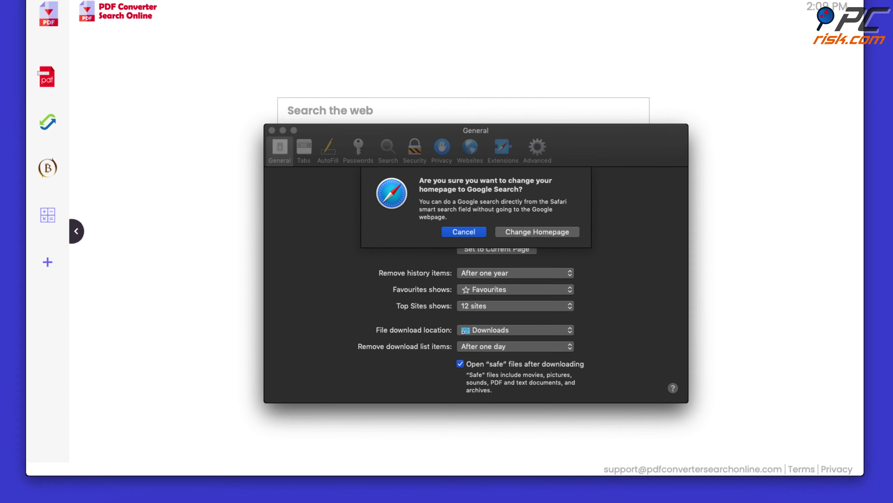
left_click(537, 232)
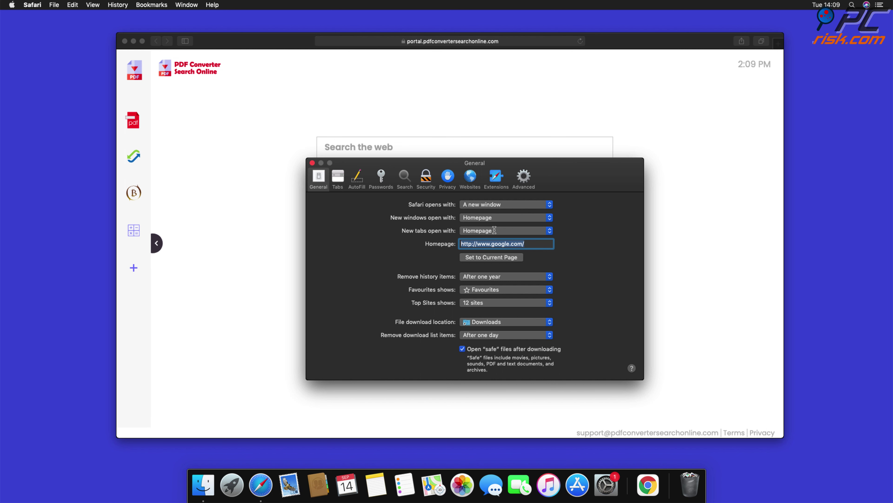
left_click(312, 163)
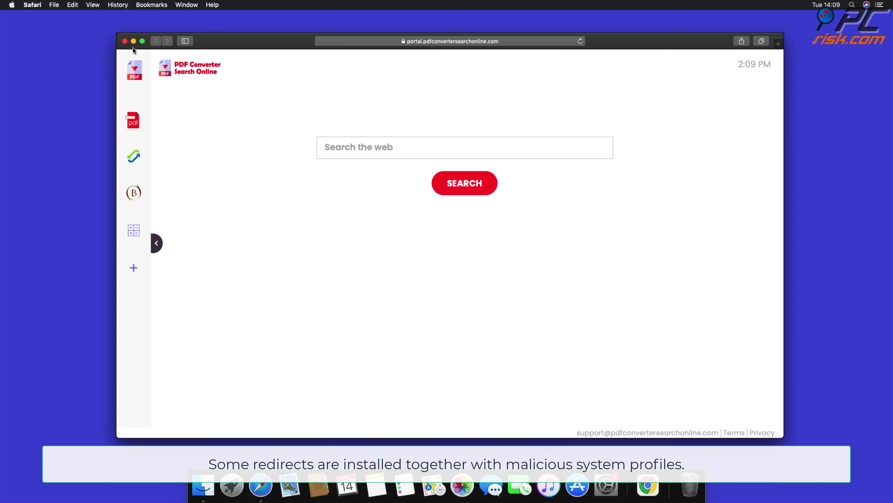
- Close the Safari window showing the PDF Converter search page
left_click(124, 41)
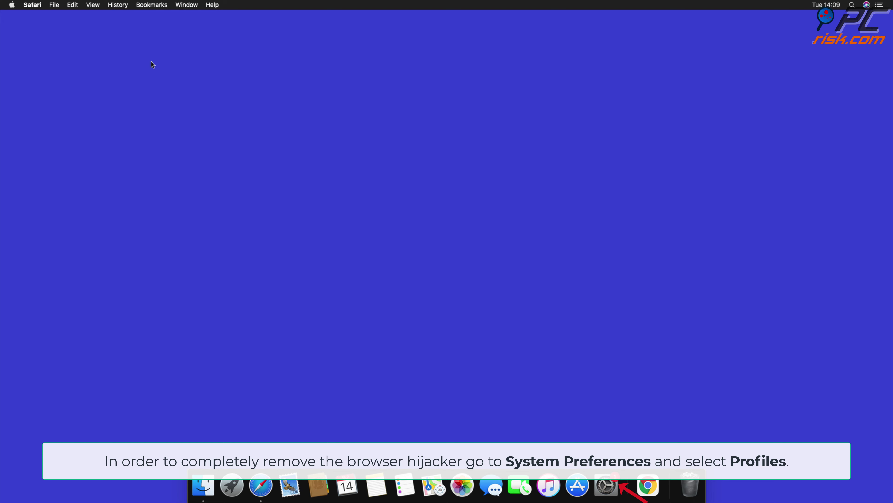
- Delete the user and device TEST PROFILE entries in System Preferences Profiles, then quit it
left_click(605, 485)
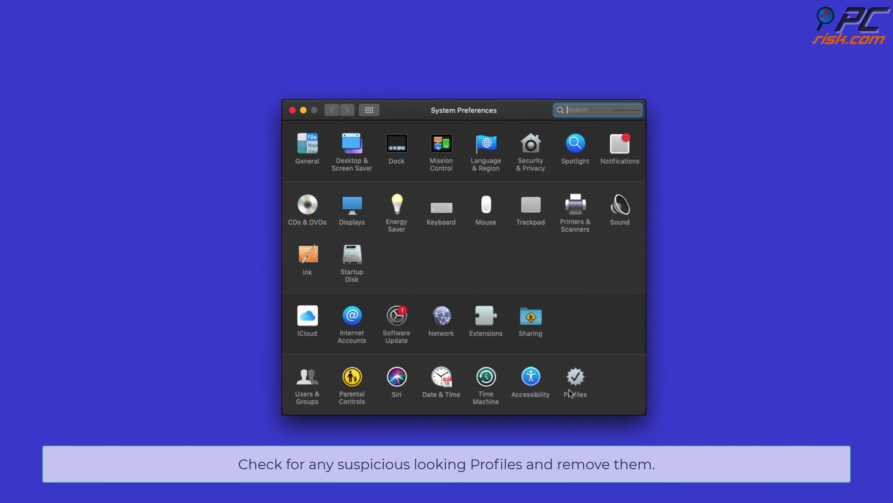
left_click(568, 390)
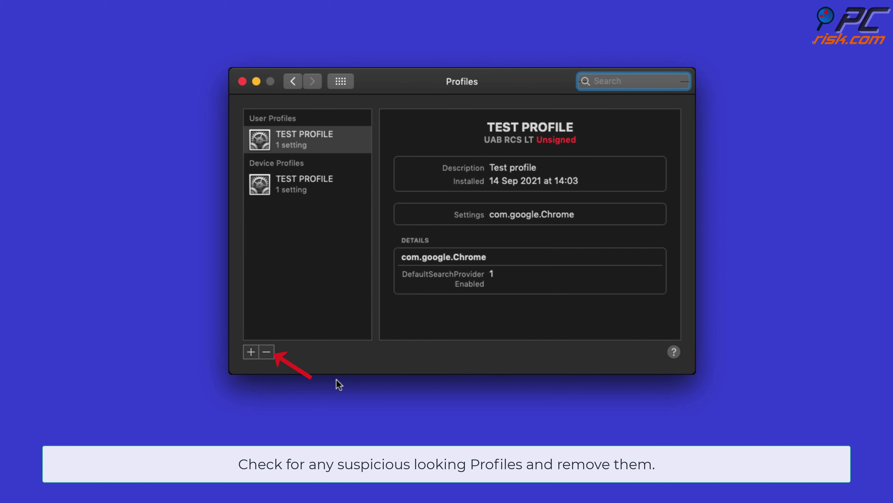
left_click(266, 353)
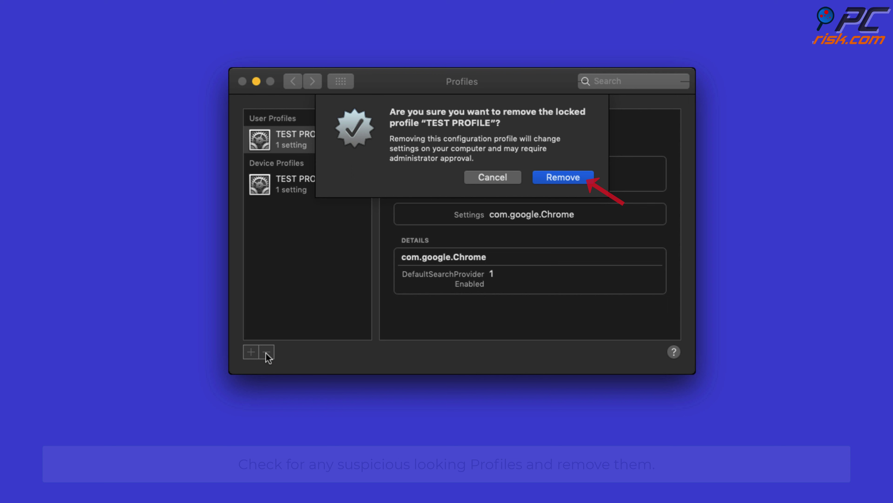
left_click(571, 181)
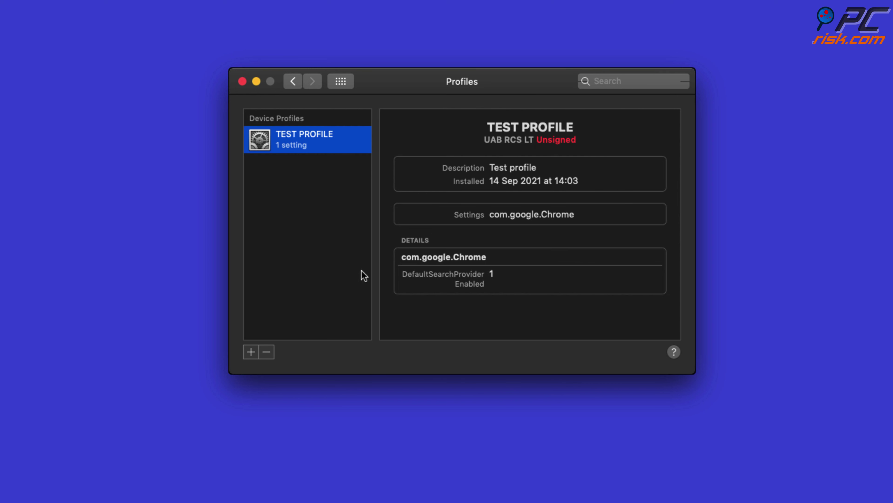
left_click(272, 352)
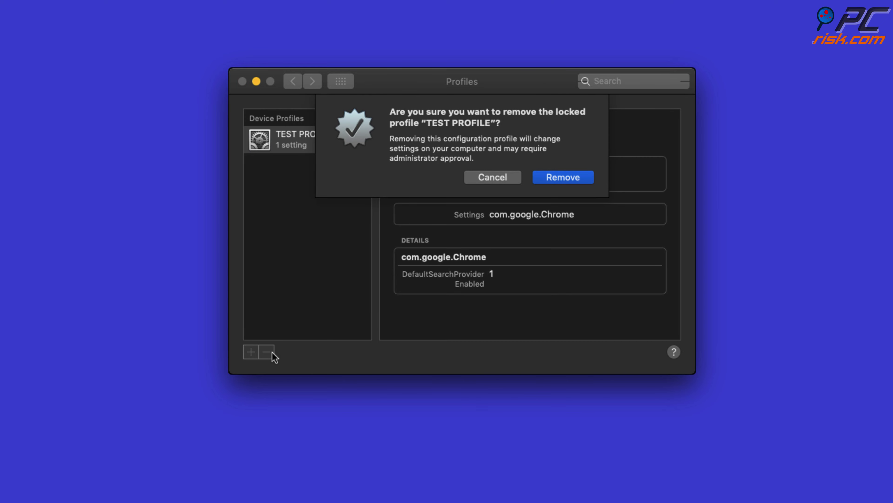
left_click(558, 178)
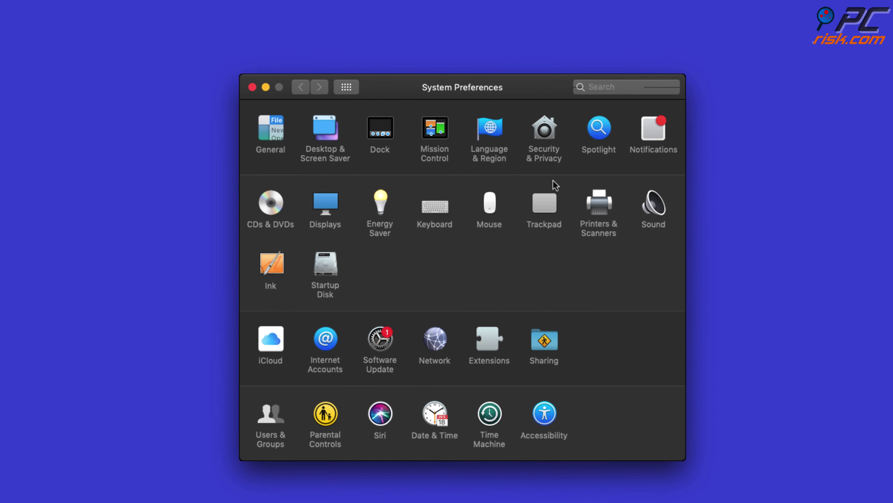
left_click(252, 87)
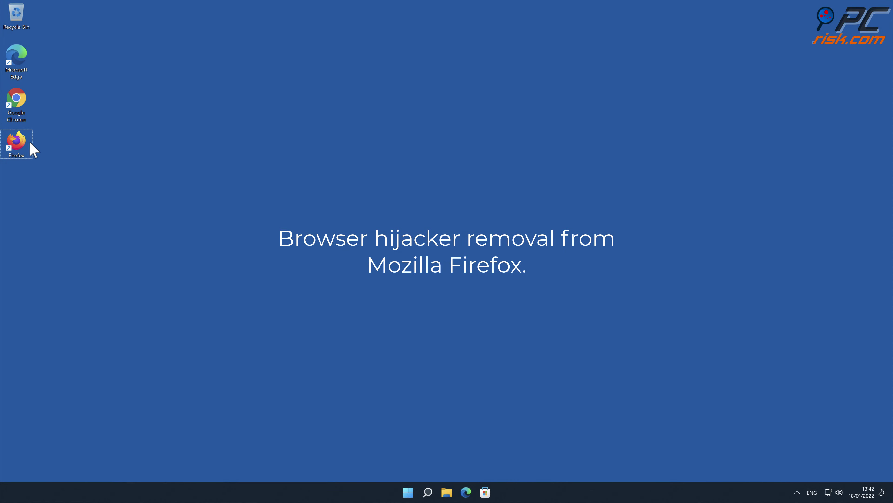
- Launch Firefox from the desktop and bring up the Add-ons and themes manager (about:addons)
double_click(31, 143)
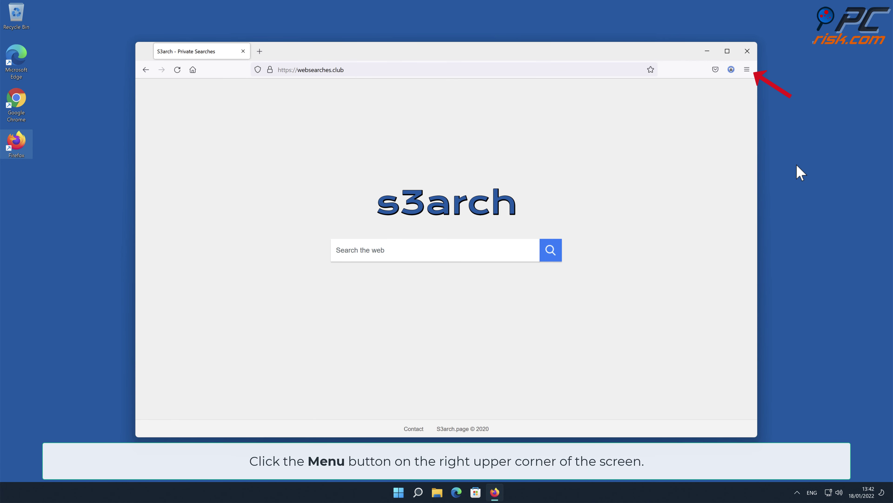
left_click(747, 69)
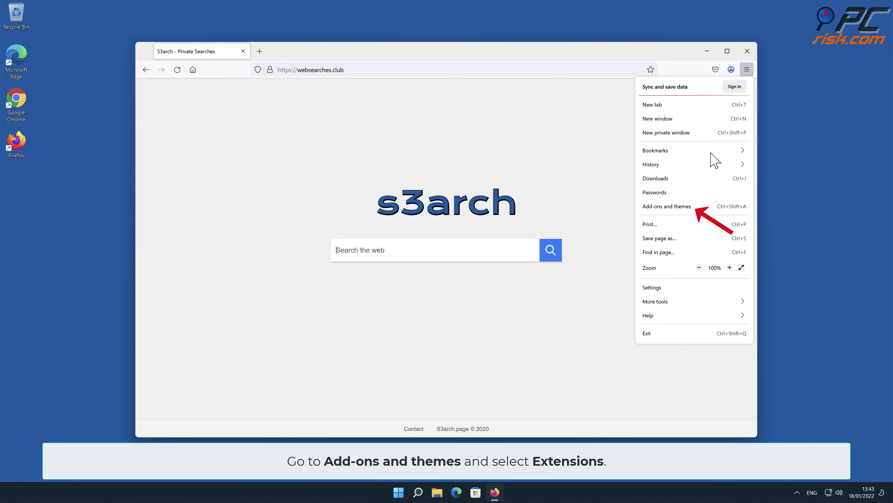
left_click(703, 207)
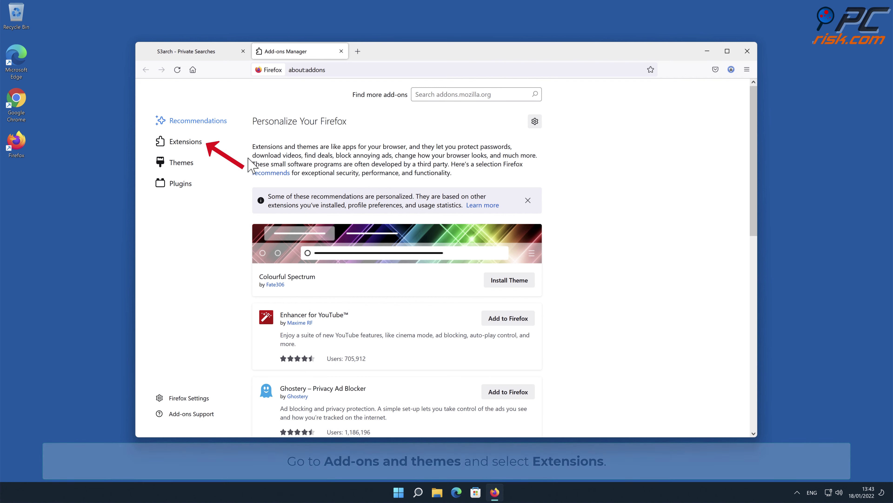
- Remove the Safe Browsing extension from Firefox's Extensions list and confirm the removal
left_click(202, 150)
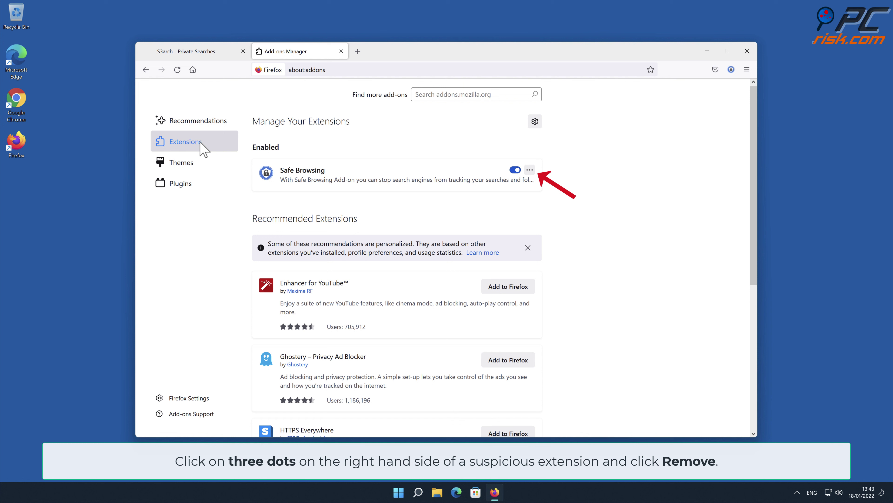
left_click(530, 171)
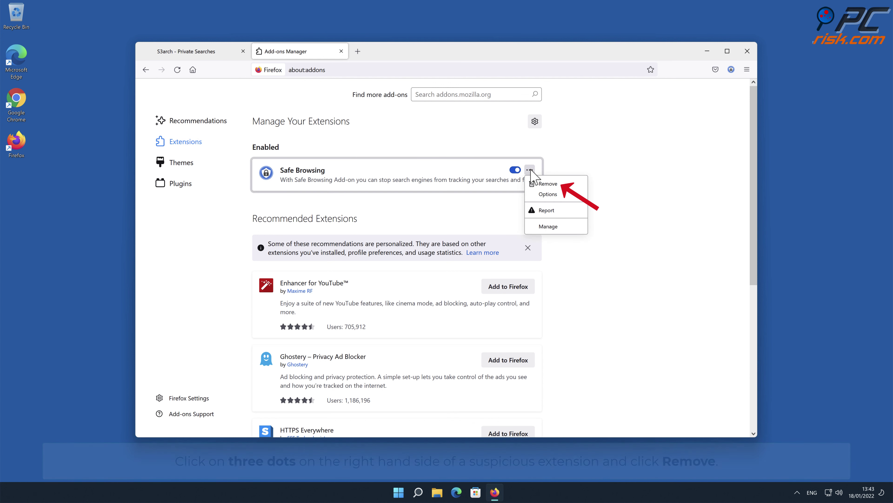
left_click(546, 184)
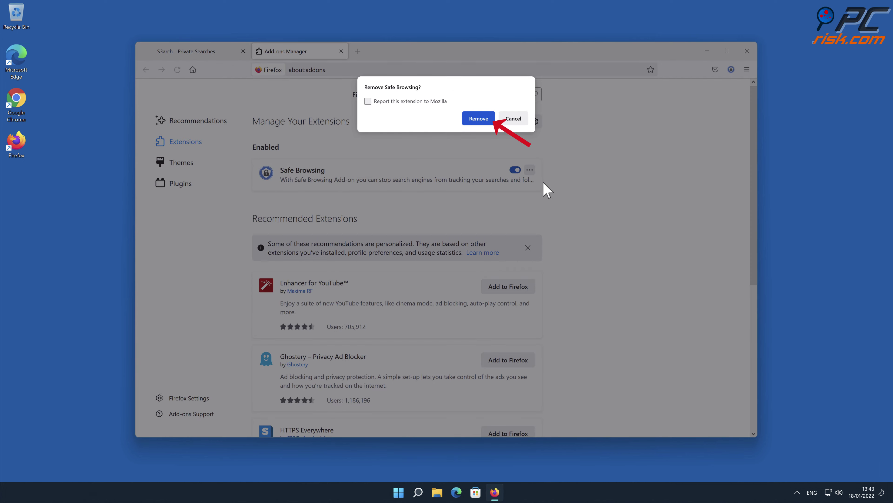
left_click(483, 120)
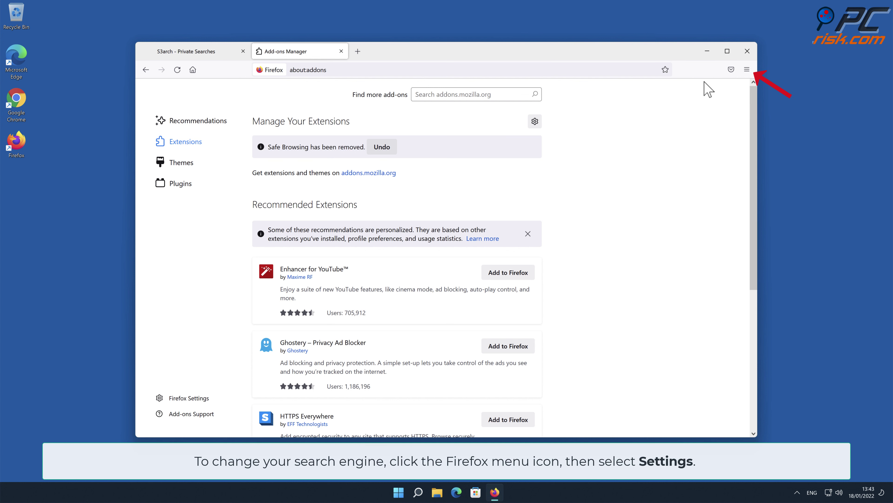
- In Firefox Search settings, replace Amazon.com with Google as the default search engine
left_click(747, 69)
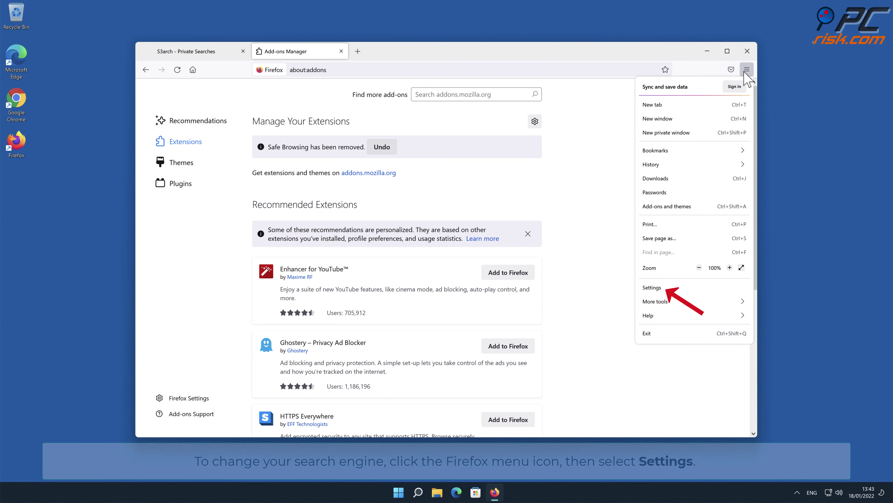
left_click(662, 288)
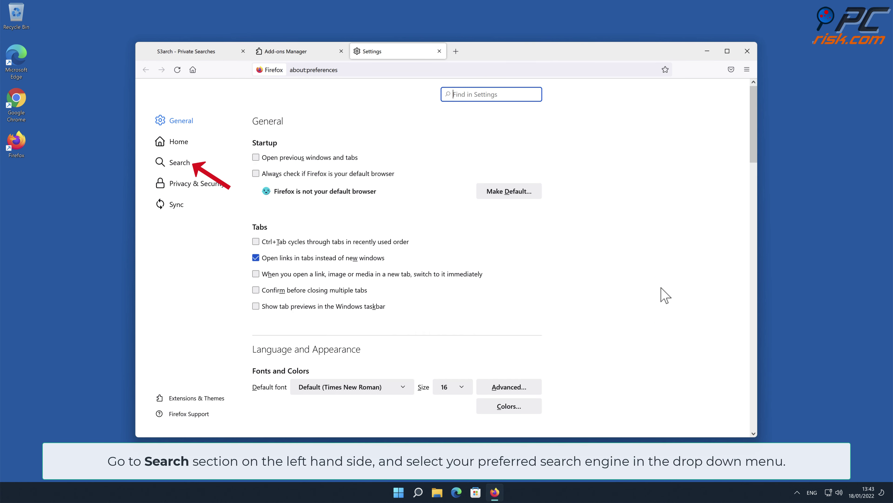
left_click(179, 165)
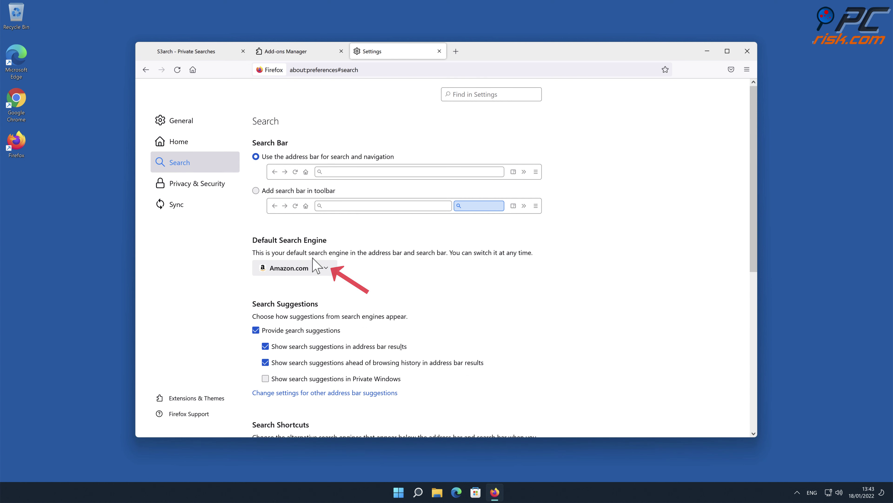
left_click(325, 267)
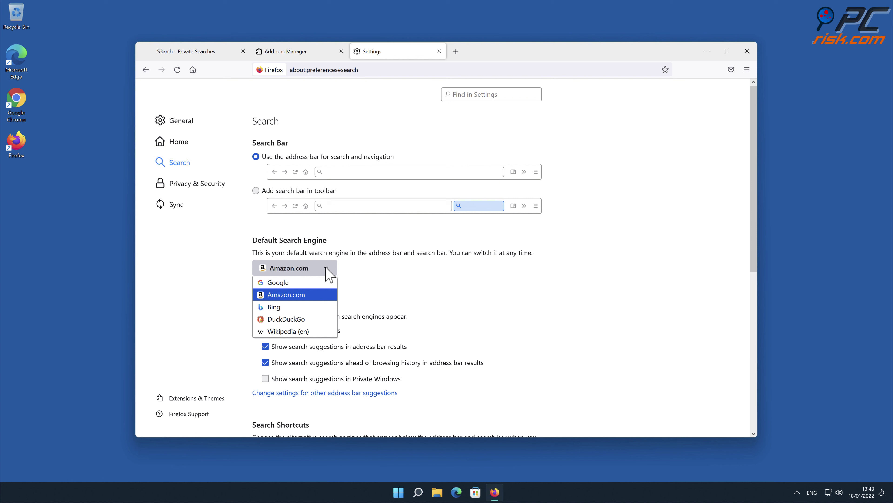
left_click(302, 284)
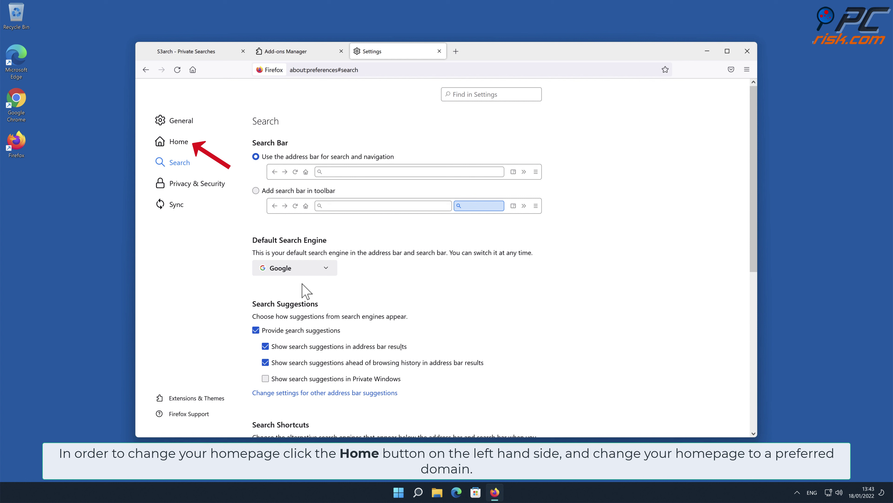
left_click(179, 142)
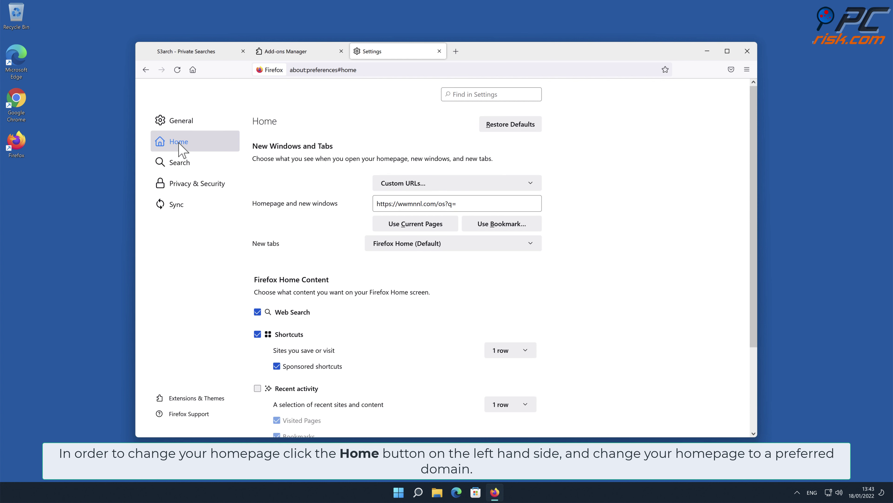